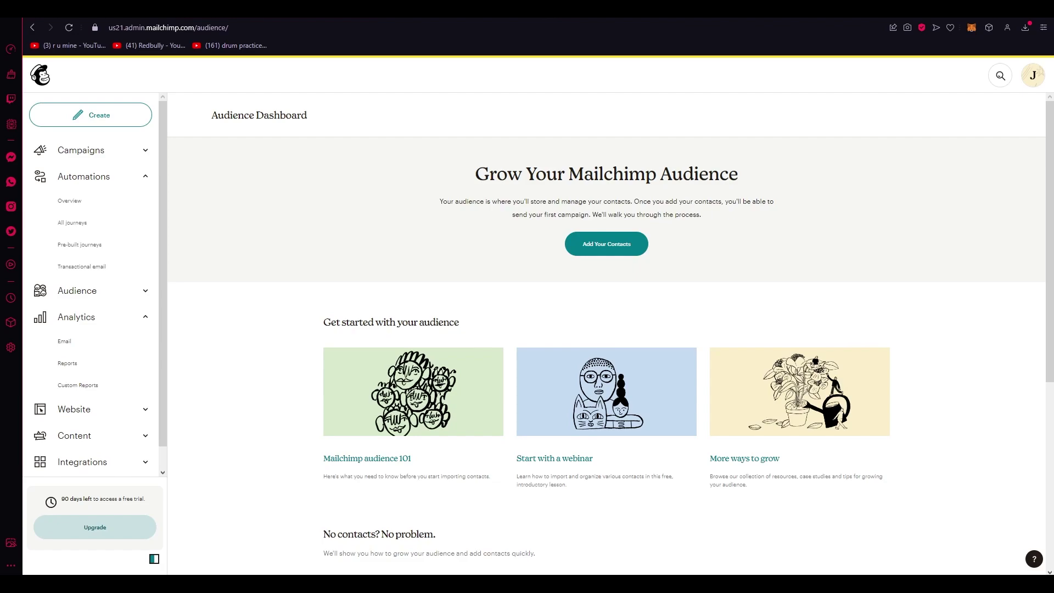
Step: Open Mailchimp's Discover integrations page from the sidebar
{"action": "scroll", "coordinate": [38, 296], "scroll_direction": "down", "scroll_amount": 1}
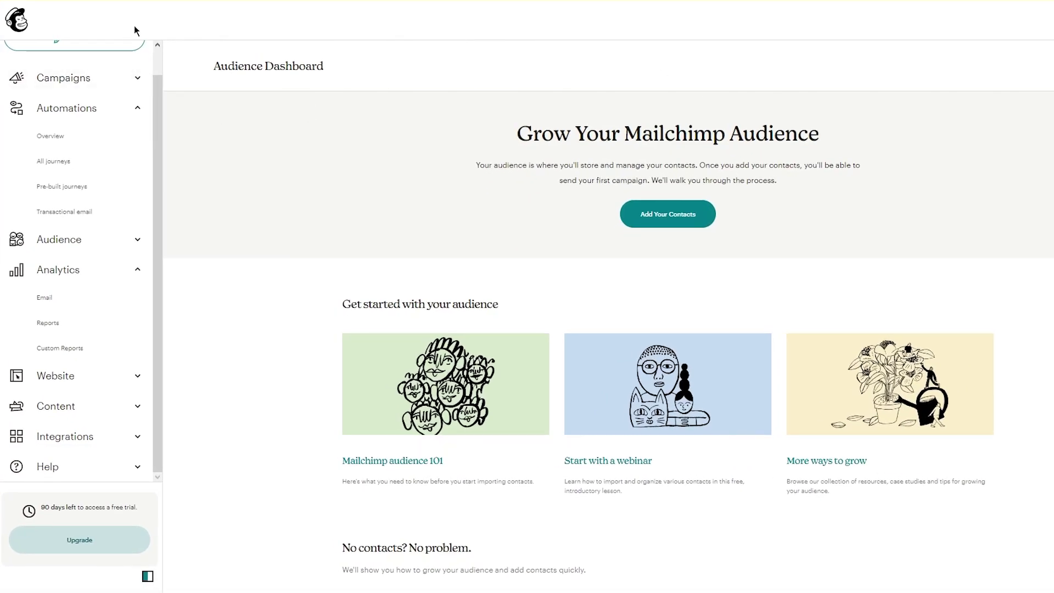
{"action": "scroll", "coordinate": [112, 236], "scroll_direction": "up", "scroll_amount": 1}
{"action": "scroll", "coordinate": [112, 236], "scroll_direction": "down", "scroll_amount": 1}
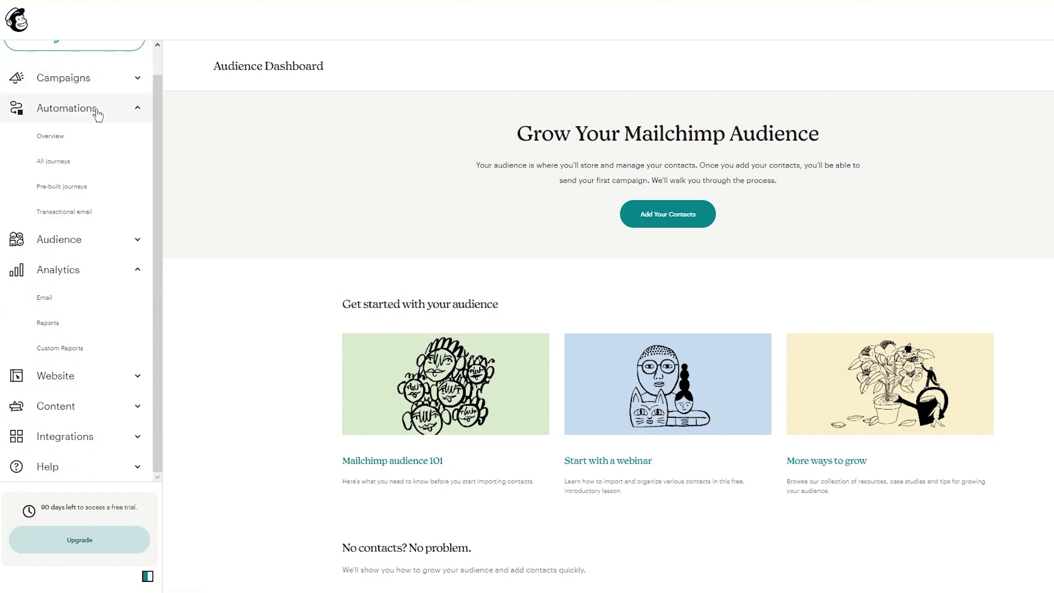
{"action": "left_click", "coordinate": [115, 436]}
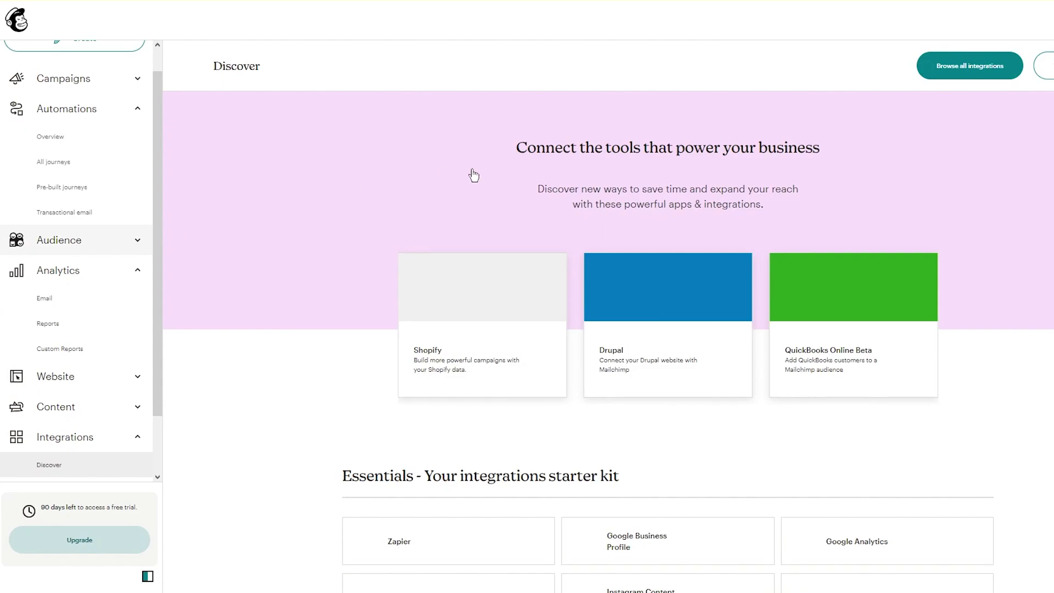
Step: Browse the integration sections, including MailMunch under syncing contacts
{"action": "scroll", "coordinate": [113, 272], "scroll_direction": "down", "scroll_amount": 2}
{"action": "scroll", "coordinate": [292, 276], "scroll_direction": "down", "scroll_amount": 7}
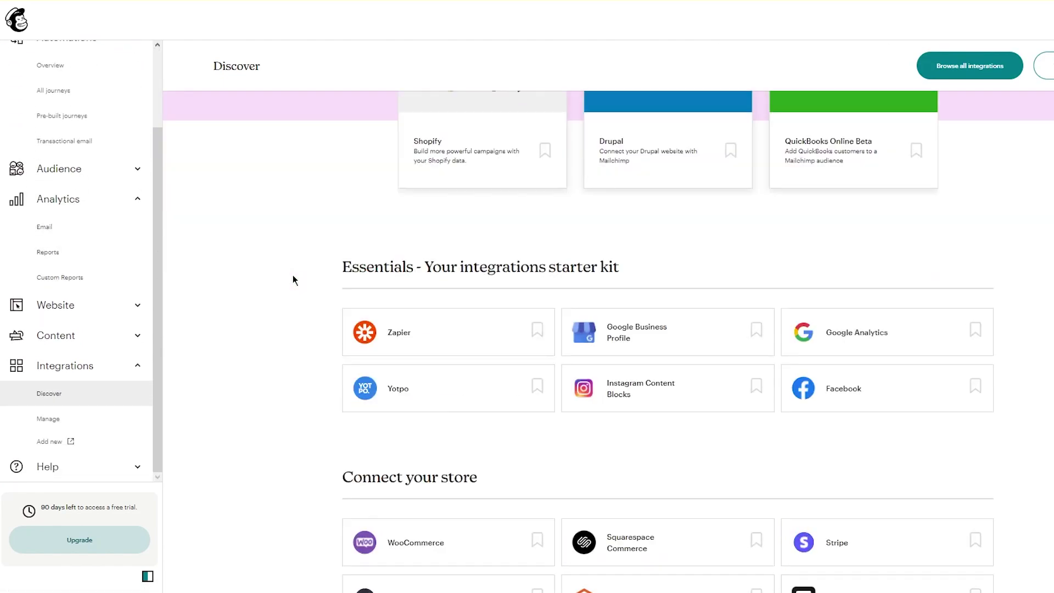
{"action": "scroll", "coordinate": [326, 278], "scroll_direction": "up", "scroll_amount": 7}
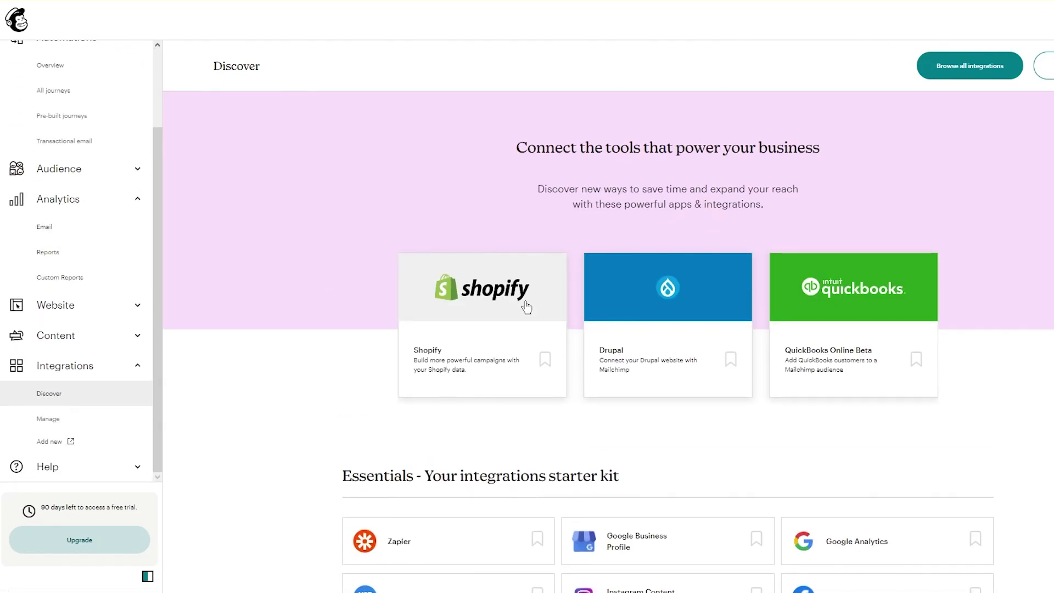
{"action": "scroll", "coordinate": [538, 324], "scroll_direction": "down", "scroll_amount": 5}
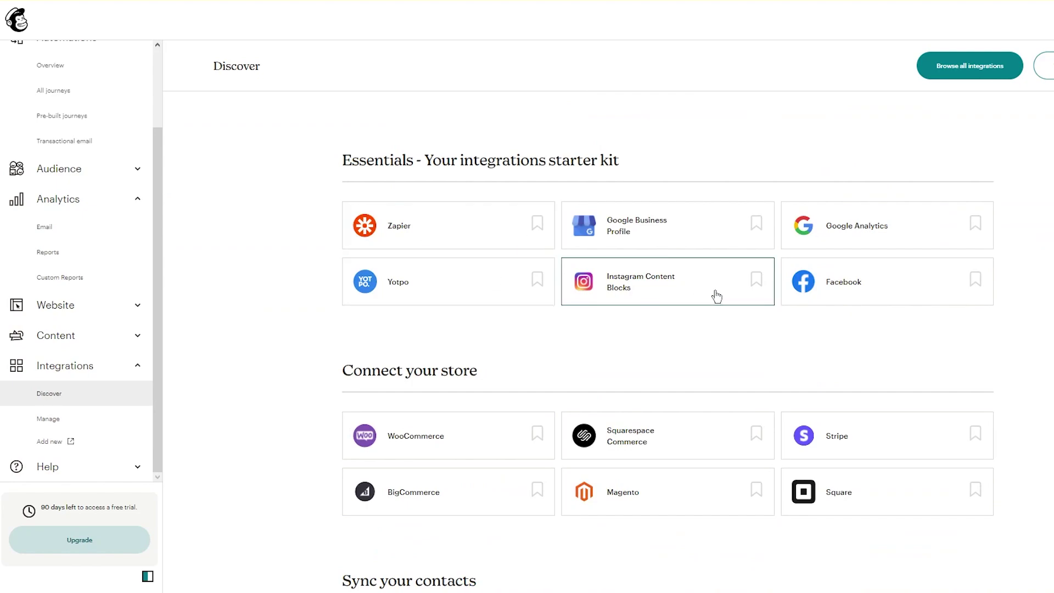
{"action": "scroll", "coordinate": [719, 307], "scroll_direction": "down", "scroll_amount": 3}
{"action": "scroll", "coordinate": [713, 351], "scroll_direction": "down", "scroll_amount": 3}
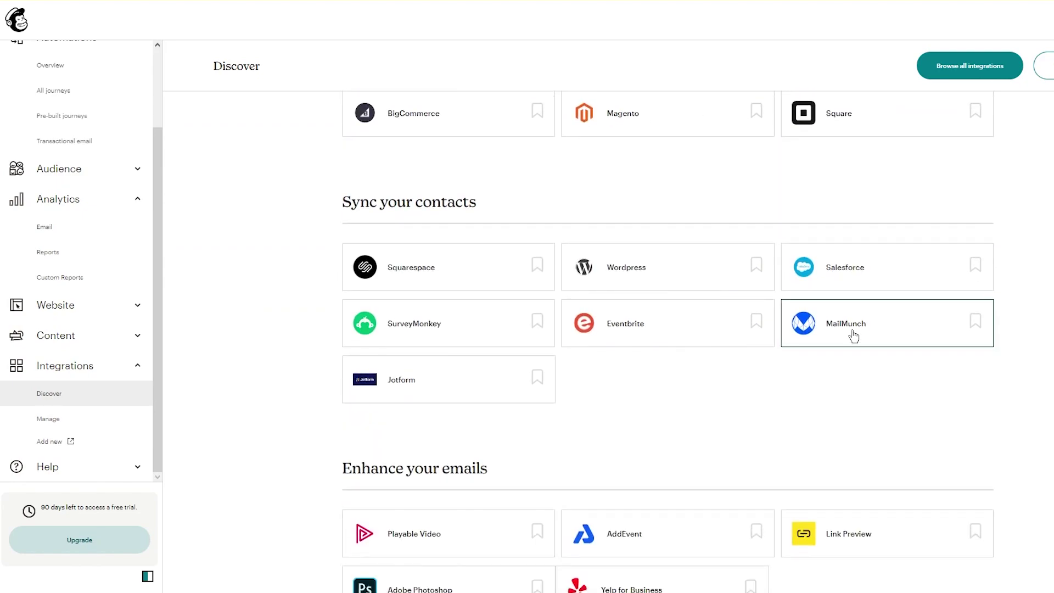
{"action": "scroll", "coordinate": [1042, 321], "scroll_direction": "up", "scroll_amount": 4}
{"action": "scroll", "coordinate": [1042, 321], "scroll_direction": "down", "scroll_amount": 4}
{"action": "scroll", "coordinate": [1041, 321], "scroll_direction": "down", "scroll_amount": 4}
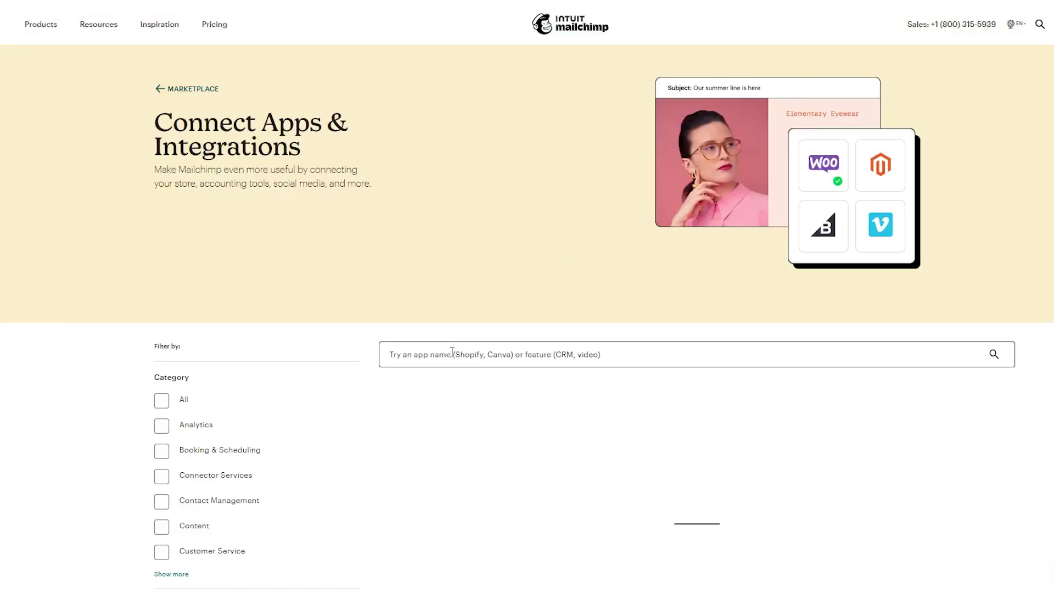
Step: Search the Mailchimp integrations marketplace for 'wix'
{"action": "left_click", "coordinate": [717, 354]}
{"action": "type", "text": "wix"}
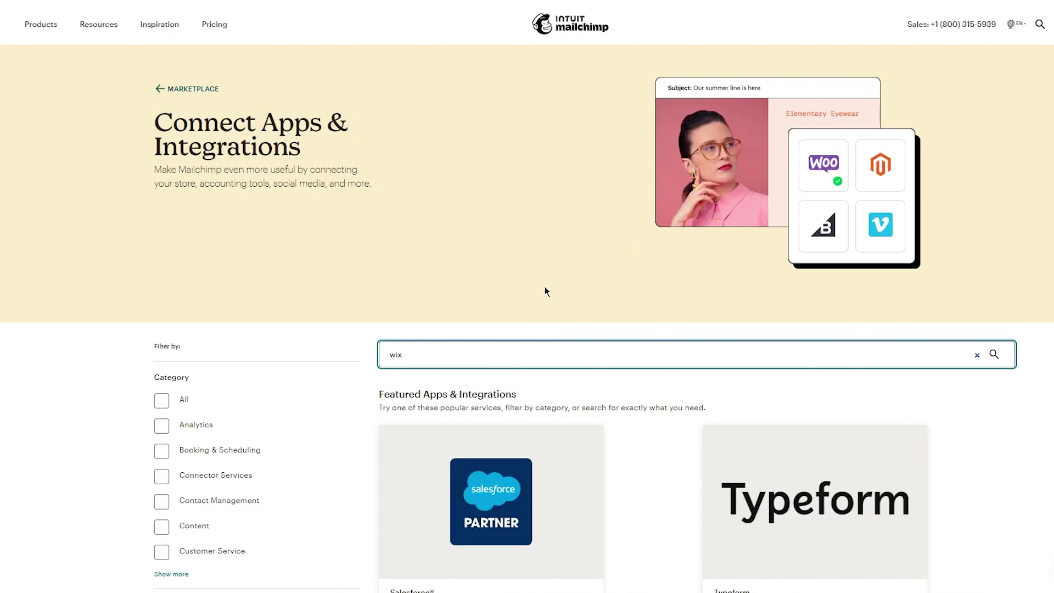
{"action": "key", "text": "Return"}
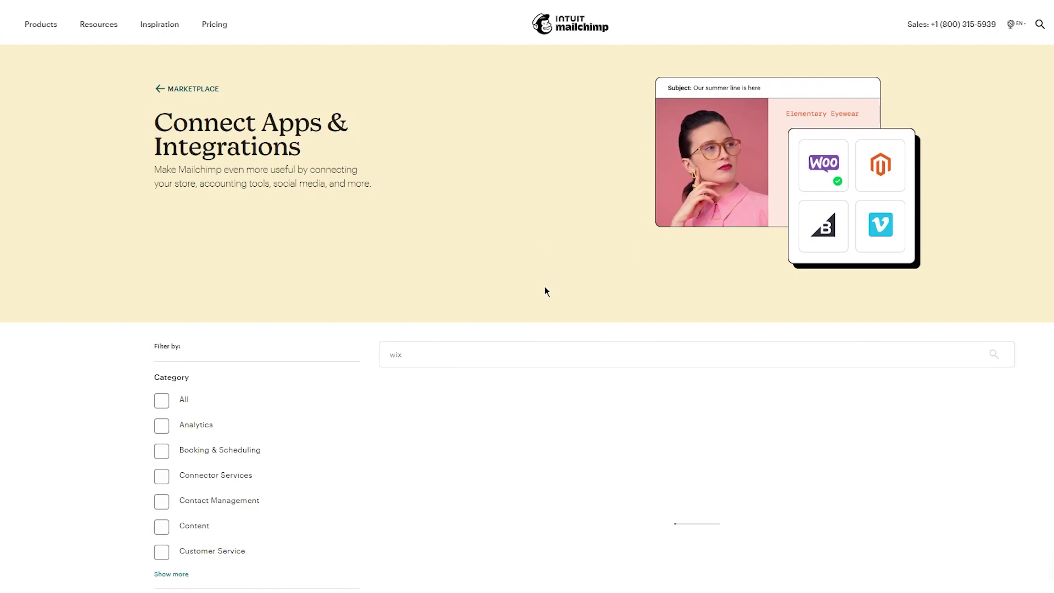
Step: Check the empty 'wix' results, then go back to the Mailchimp activation email in the temporary inbox
{"action": "scroll", "coordinate": [677, 422], "scroll_direction": "down", "scroll_amount": 5}
{"action": "scroll", "coordinate": [630, 254], "scroll_direction": "down", "scroll_amount": 1}
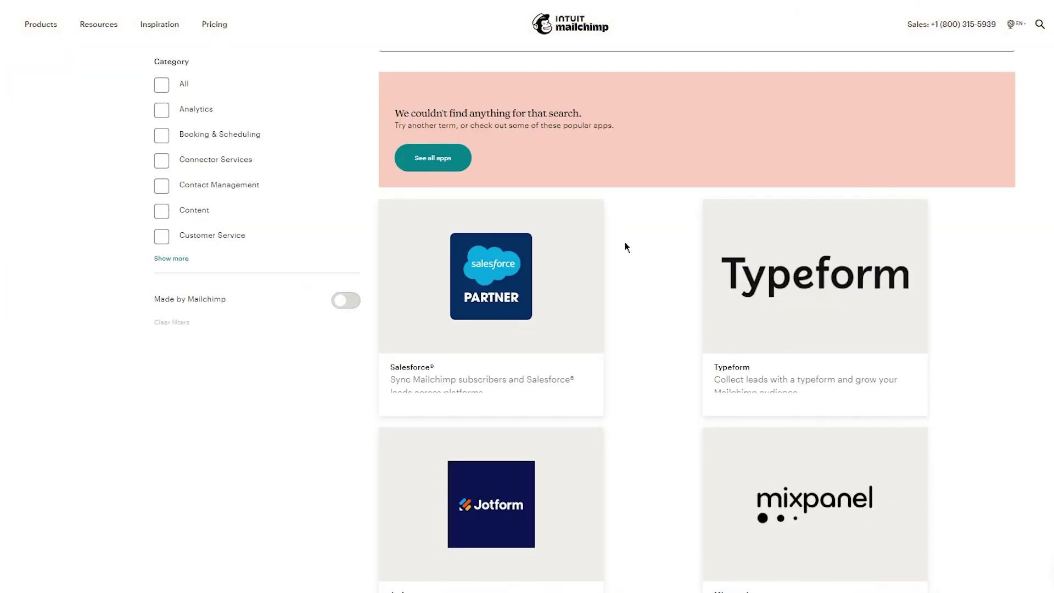
{"action": "scroll", "coordinate": [782, 187], "scroll_direction": "down", "scroll_amount": 18}
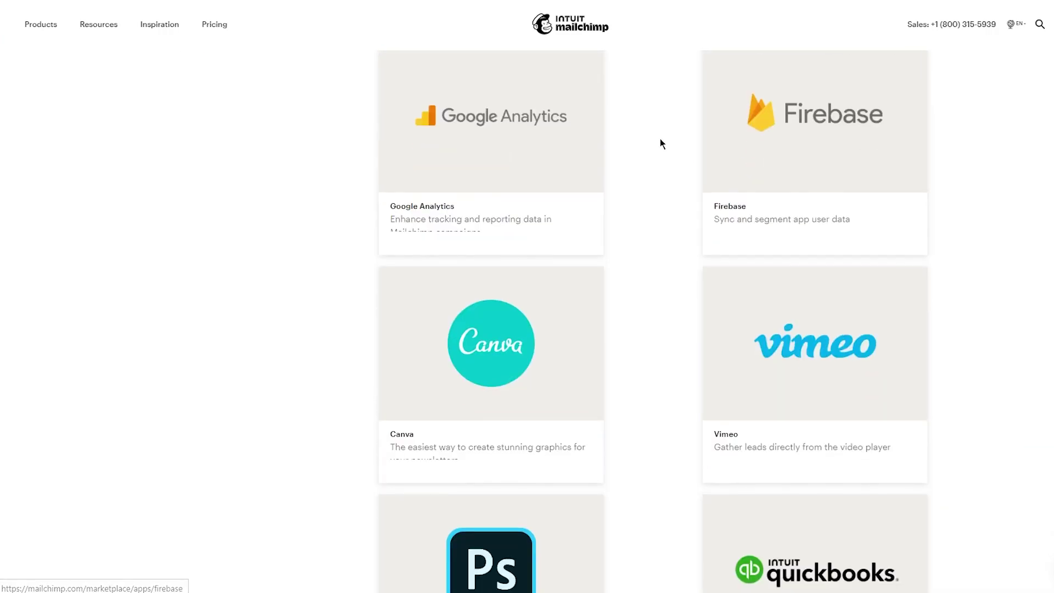
{"action": "scroll", "coordinate": [660, 137], "scroll_direction": "up", "scroll_amount": 8}
{"action": "scroll", "coordinate": [661, 138], "scroll_direction": "down", "scroll_amount": 8}
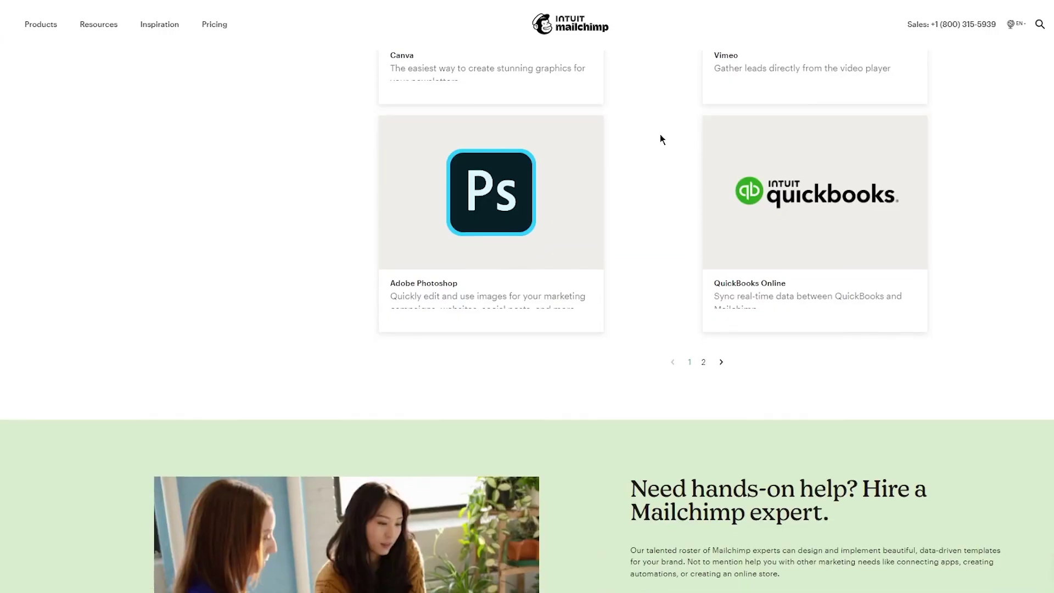
{"action": "scroll", "coordinate": [661, 139], "scroll_direction": "up", "scroll_amount": 18}
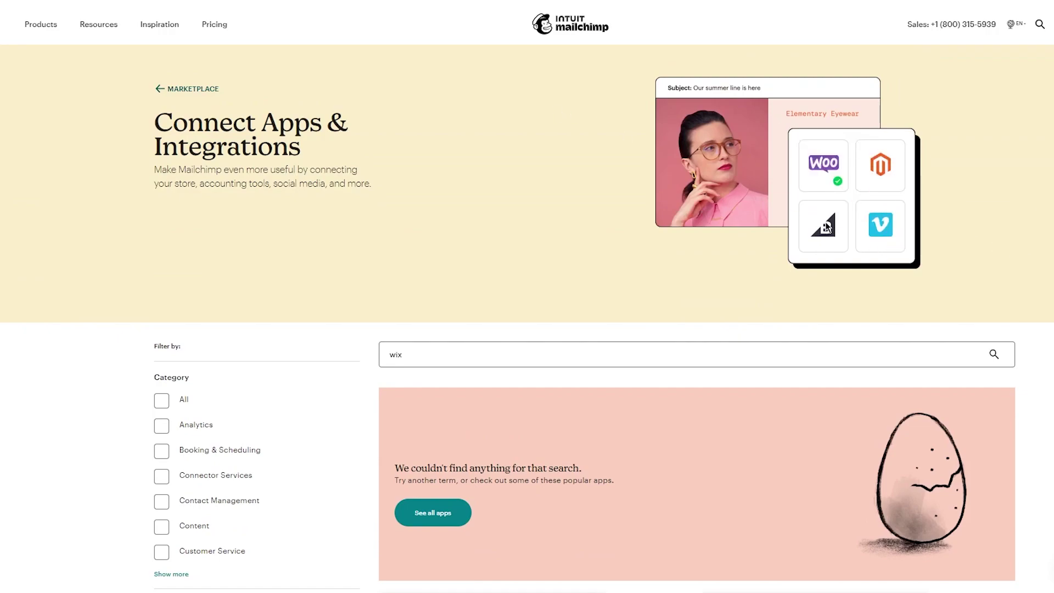
{"action": "left_click", "coordinate": [159, 24]}
Step: Leave the activation email and begin entering wix.com in a new tab
{"action": "key", "text": "Escape"}
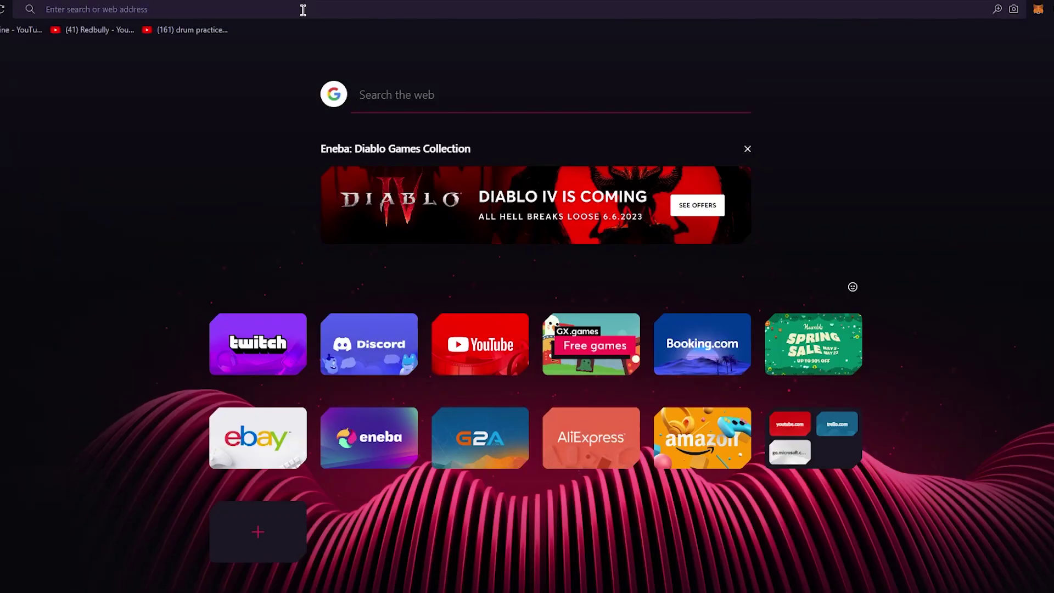
{"action": "left_click", "coordinate": [303, 10]}
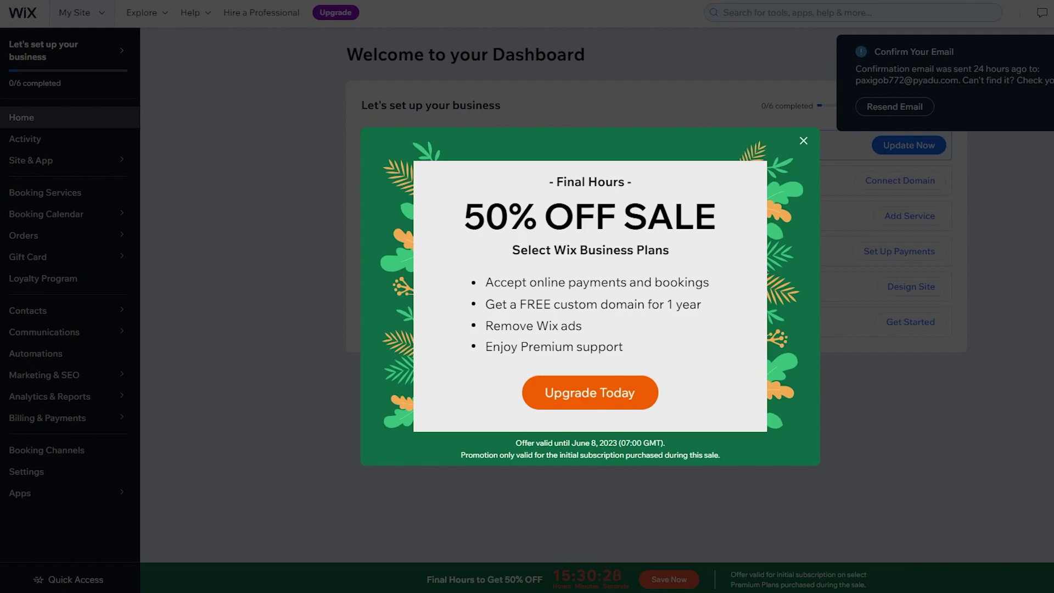
Step: Close the 50% OFF SALE popup on the Wix dashboard
{"action": "left_click", "coordinate": [804, 143]}
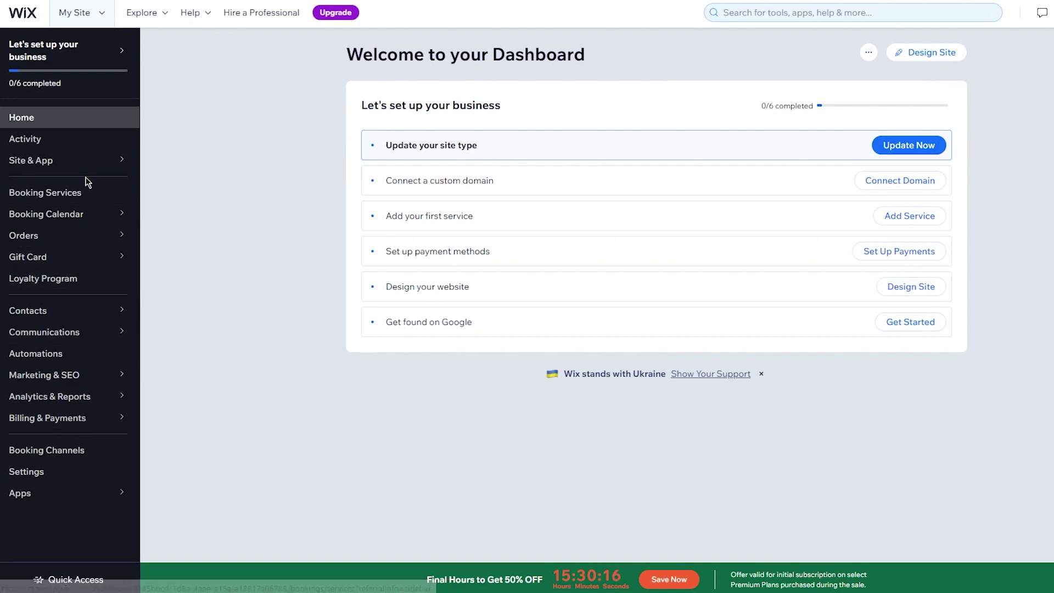
Step: Search the dashboard for 'mai' and go to the App Market from the results
{"action": "left_click", "coordinate": [788, 12]}
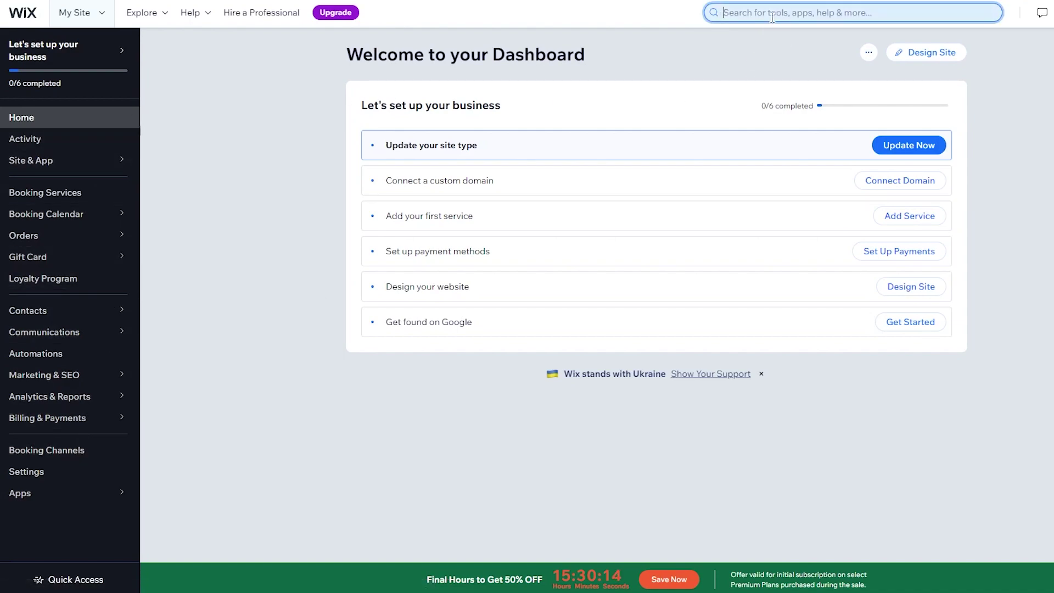
{"action": "type", "text": "wix"}
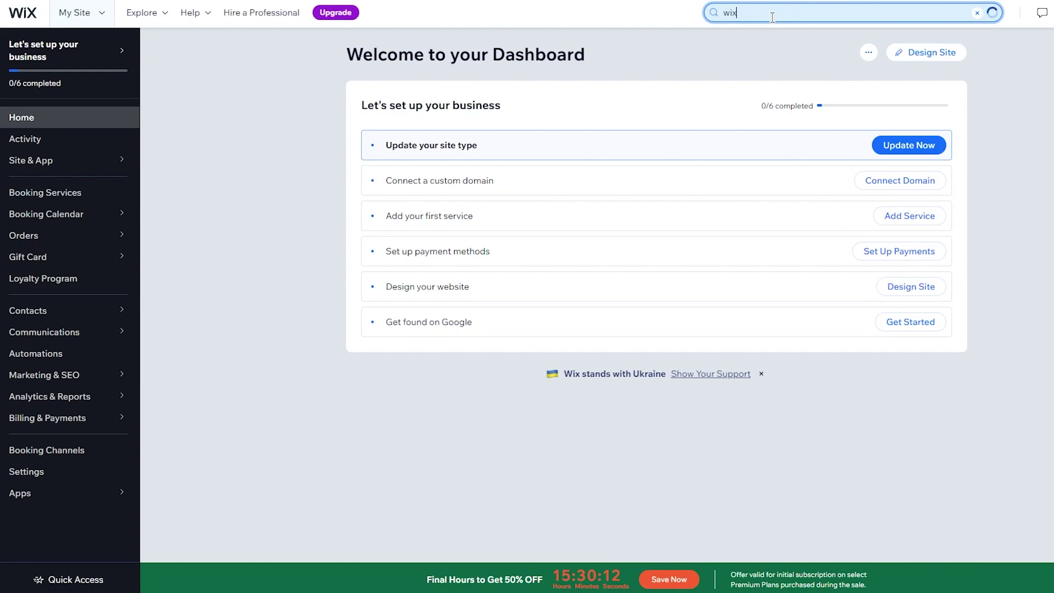
{"action": "key", "text": "BackSpace"}
{"action": "key", "text": "BackSpace"}
{"action": "key", "text": "BackSpace"}
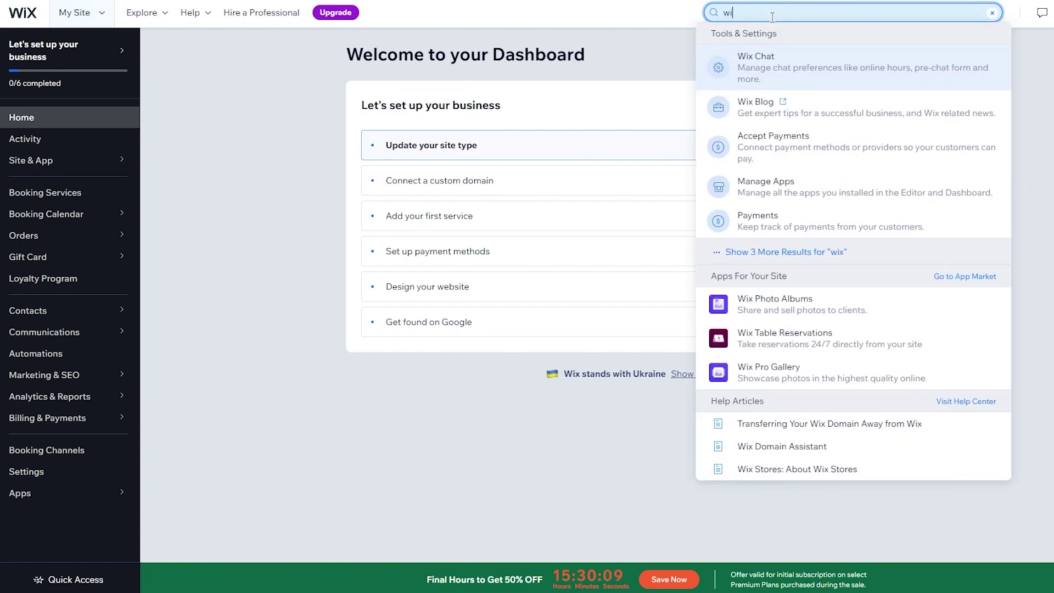
{"action": "type", "text": "mail"}
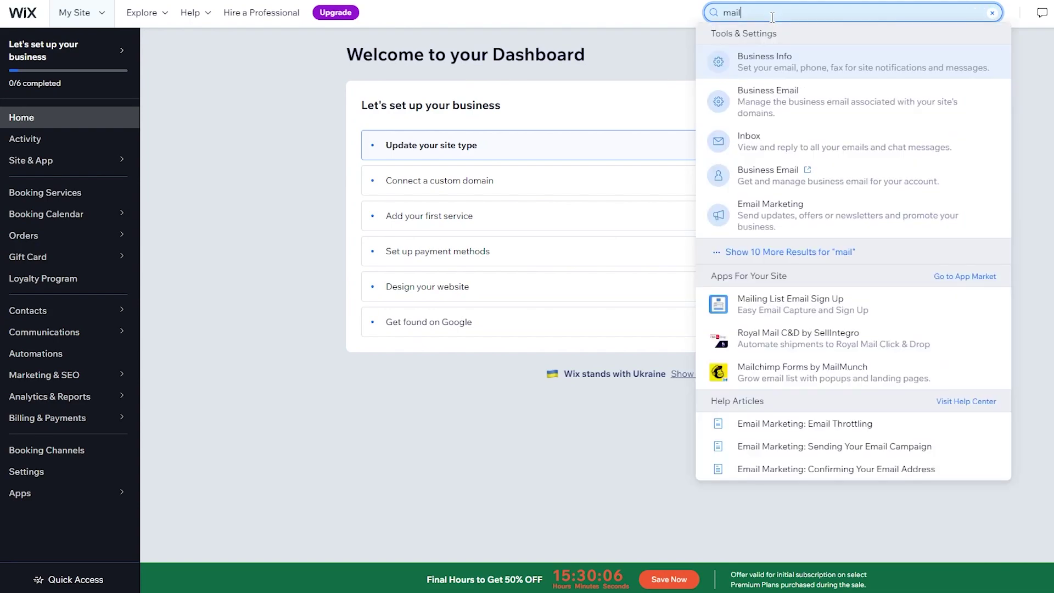
{"action": "key", "text": "BackSpace"}
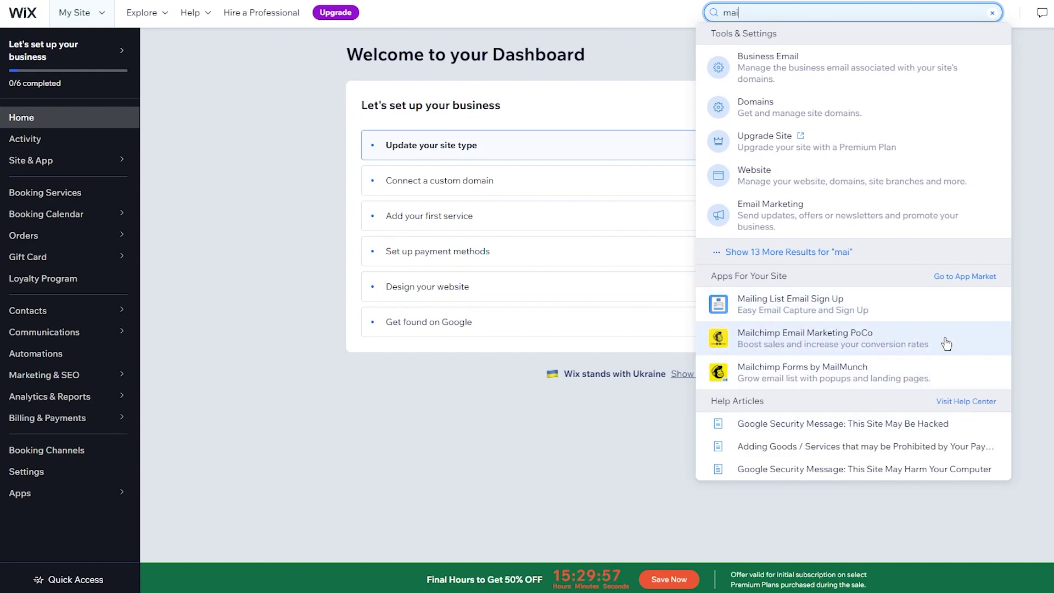
{"action": "left_click", "coordinate": [959, 276]}
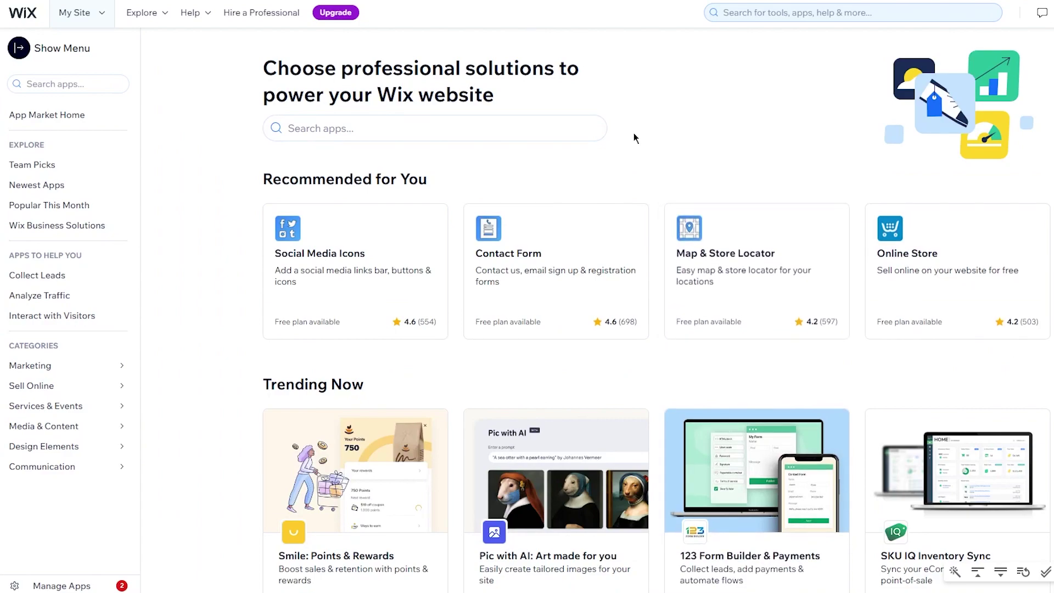
Step: Find 'mail' in the App Market and review the Mailchimp Forms by MailMunch page (3.7 rating, Premium site)
{"action": "left_click", "coordinate": [476, 124]}
{"action": "type", "text": "mail"}
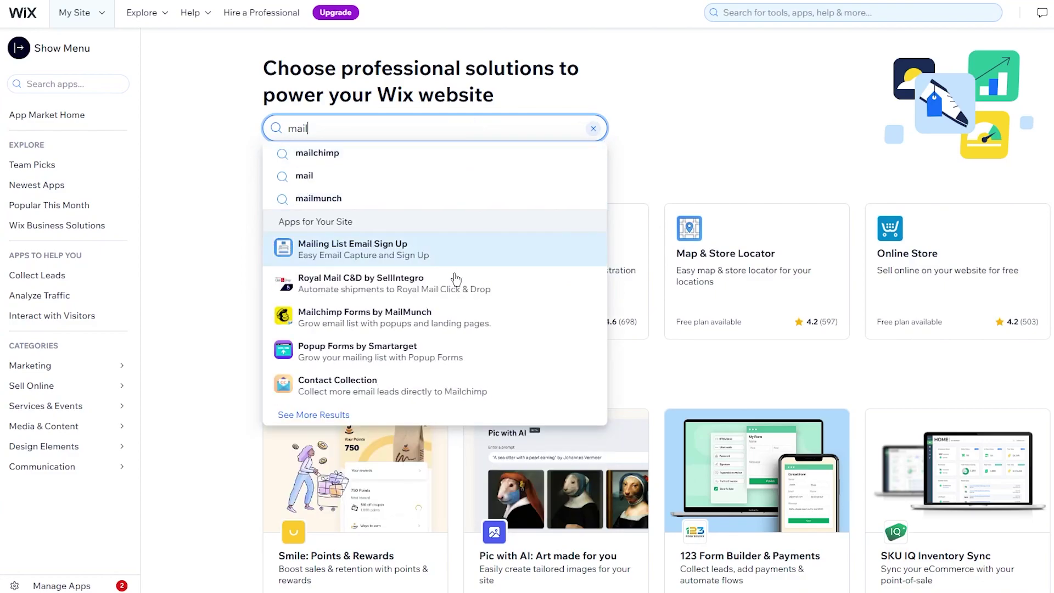
{"action": "left_click", "coordinate": [459, 322]}
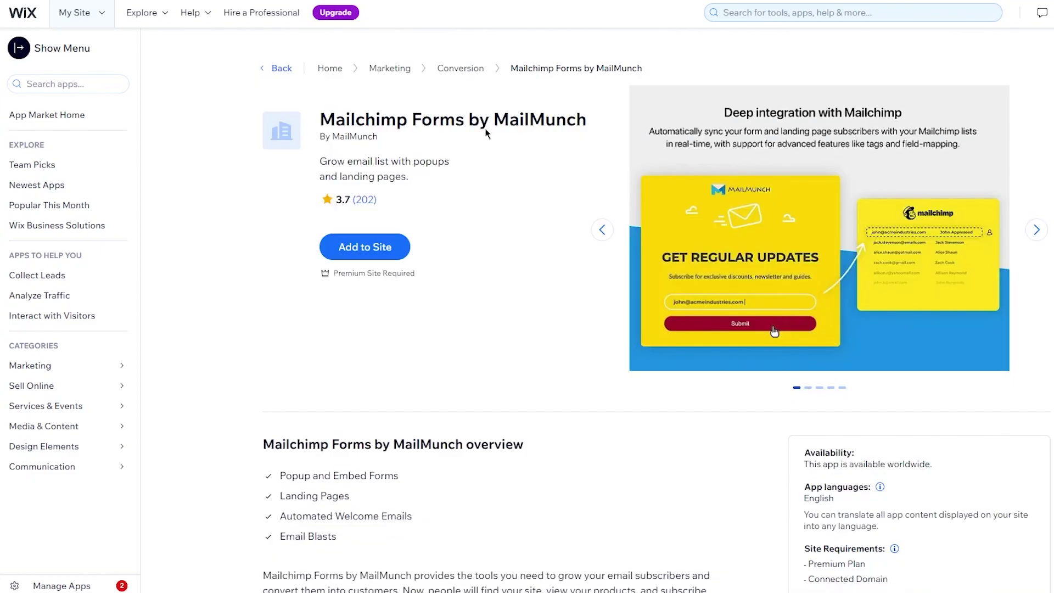
{"action": "scroll", "coordinate": [487, 130], "scroll_direction": "down", "scroll_amount": 15}
{"action": "scroll", "coordinate": [487, 126], "scroll_direction": "down", "scroll_amount": 5}
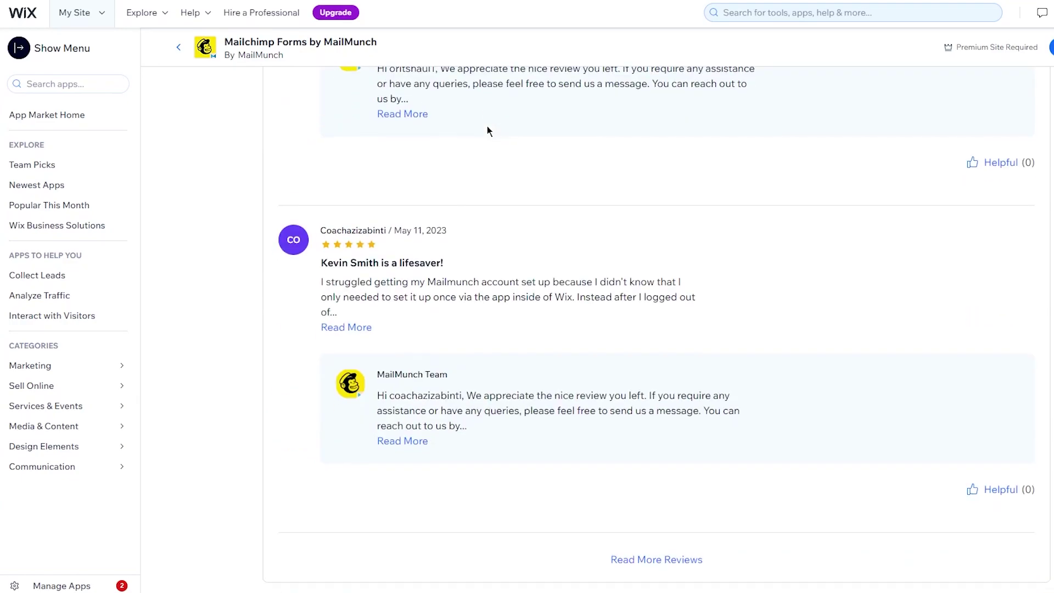
{"action": "scroll", "coordinate": [489, 126], "scroll_direction": "up", "scroll_amount": 15}
{"action": "scroll", "coordinate": [491, 125], "scroll_direction": "up", "scroll_amount": 2}
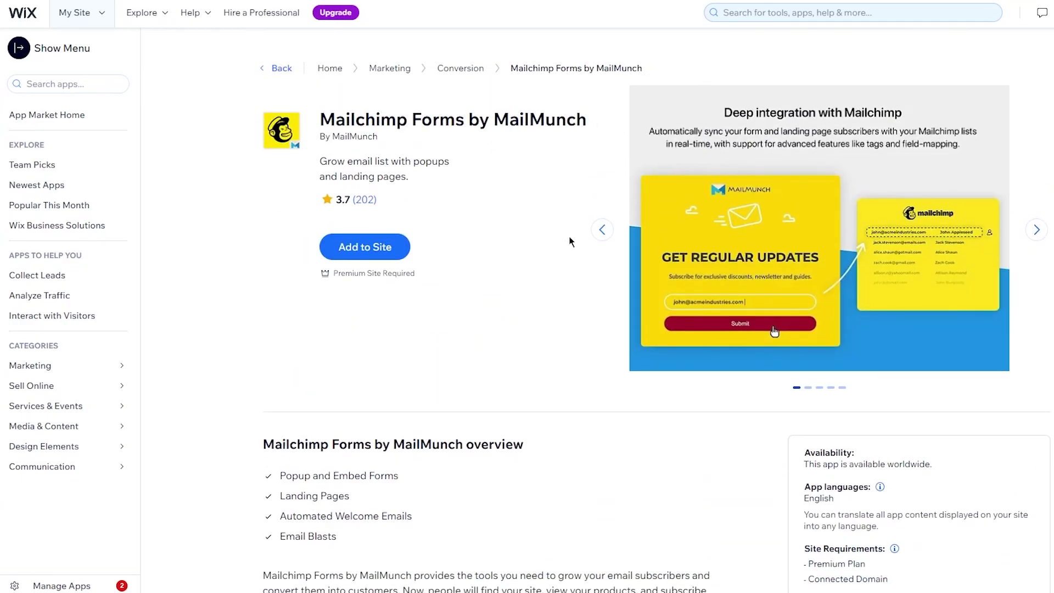
{"action": "left_click_drag", "start_coordinate": [344, 110], "coordinate": [464, 144]}
{"action": "left_click", "coordinate": [463, 144]}
Step: Search 'MailMunch' and open the Mailchimp Email Marketing PoCo app page by Presto-Changeo
{"action": "left_click", "coordinate": [777, 13]}
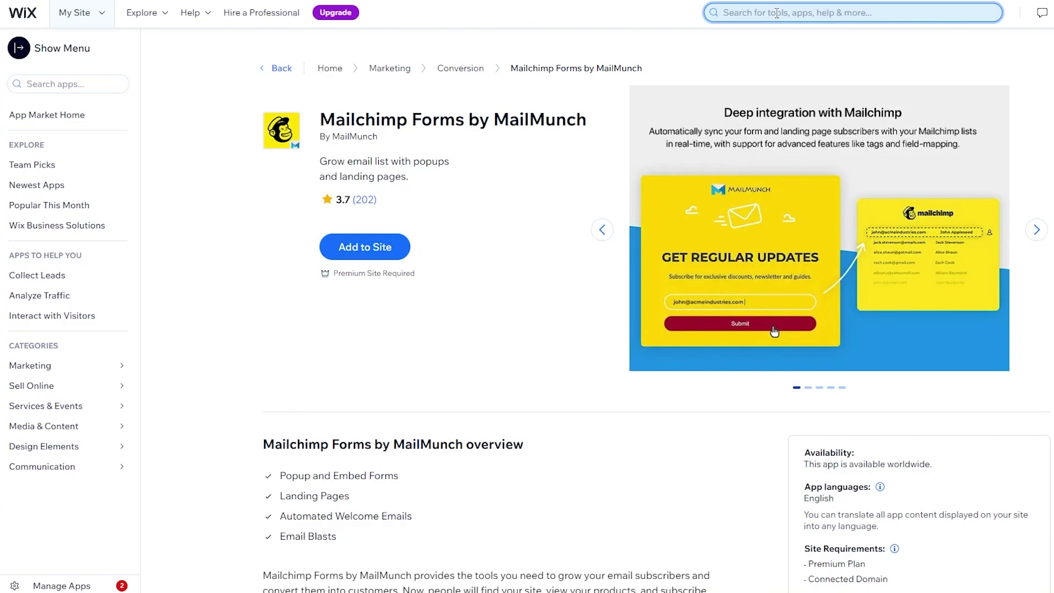
{"action": "type", "text": "Mail"}
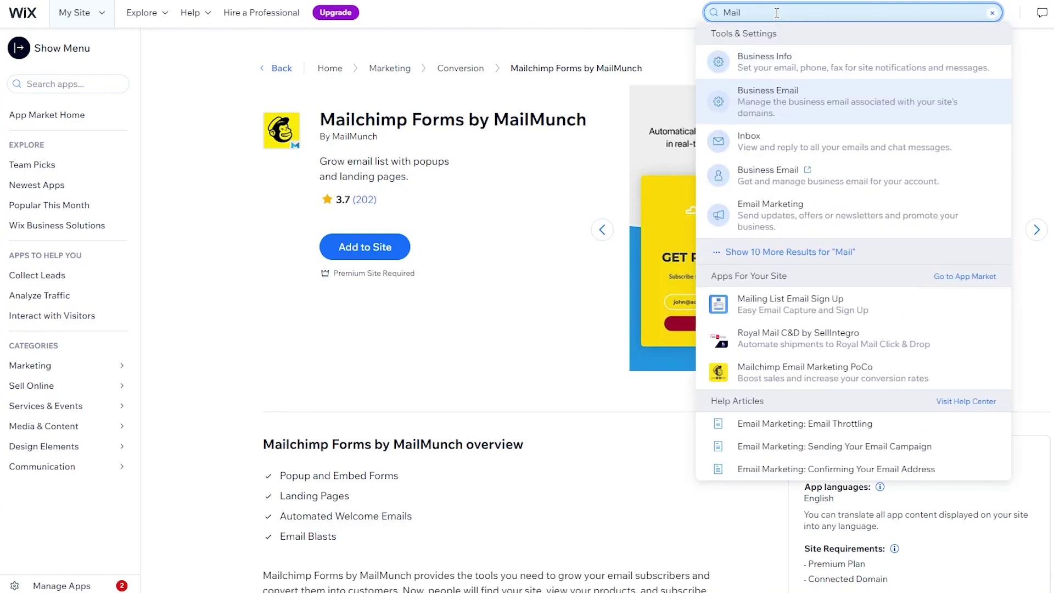
{"action": "type", "text": "Munch"}
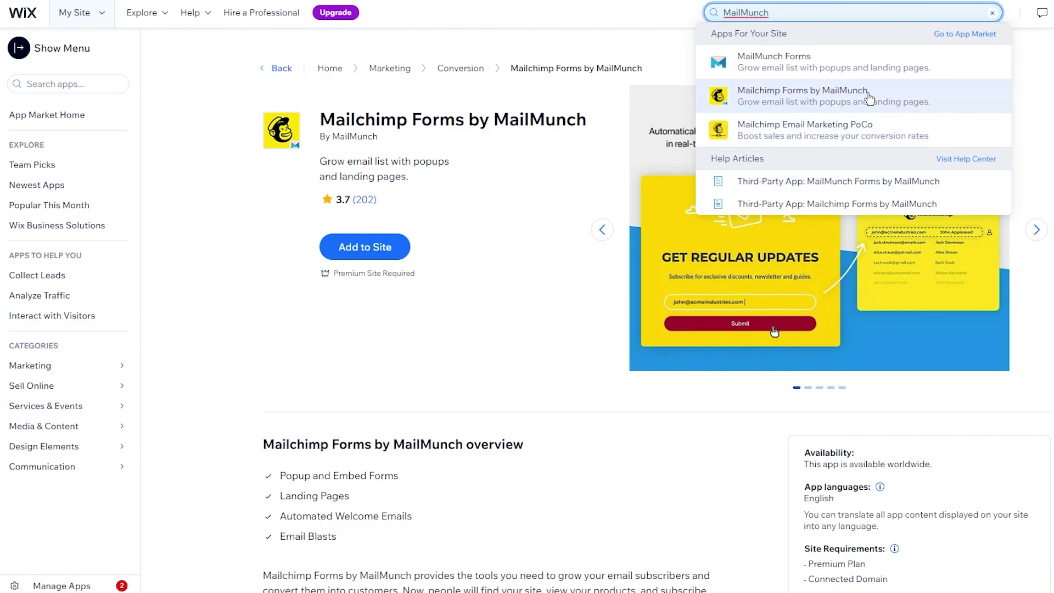
{"action": "left_click", "coordinate": [939, 128]}
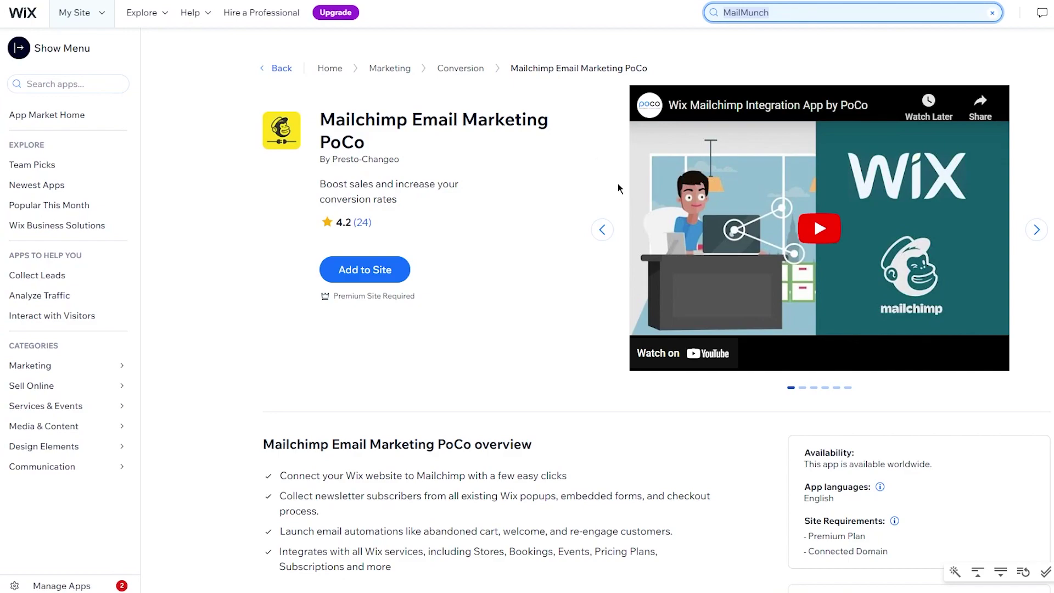
{"action": "left_click_drag", "start_coordinate": [317, 118], "coordinate": [493, 220]}
{"action": "left_click", "coordinate": [516, 162]}
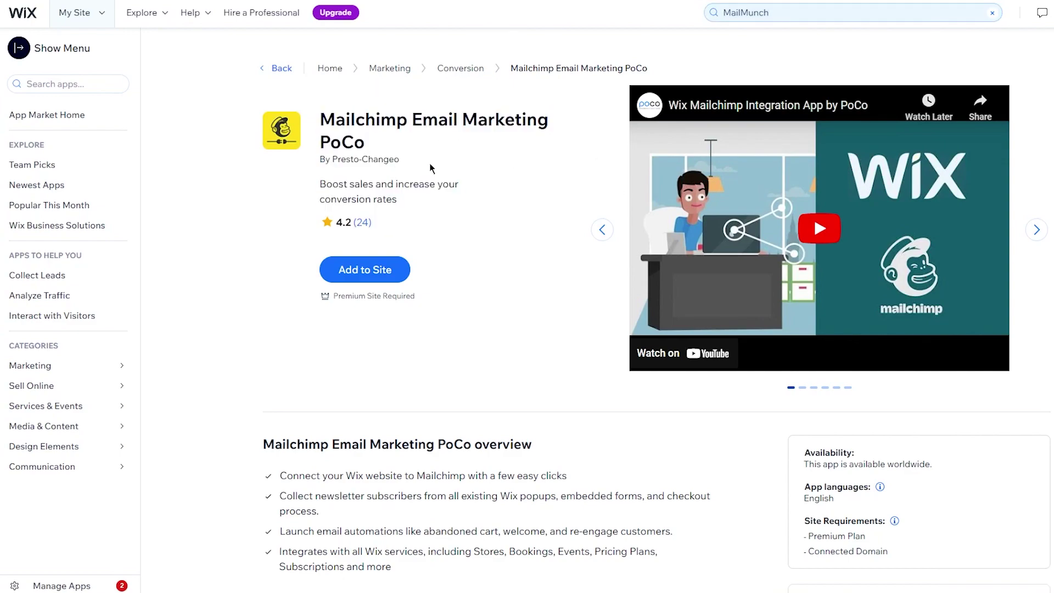
{"action": "scroll", "coordinate": [432, 164], "scroll_direction": "down", "scroll_amount": 2}
{"action": "scroll", "coordinate": [432, 164], "scroll_direction": "up", "scroll_amount": 2}
{"action": "left_click", "coordinate": [357, 277]}
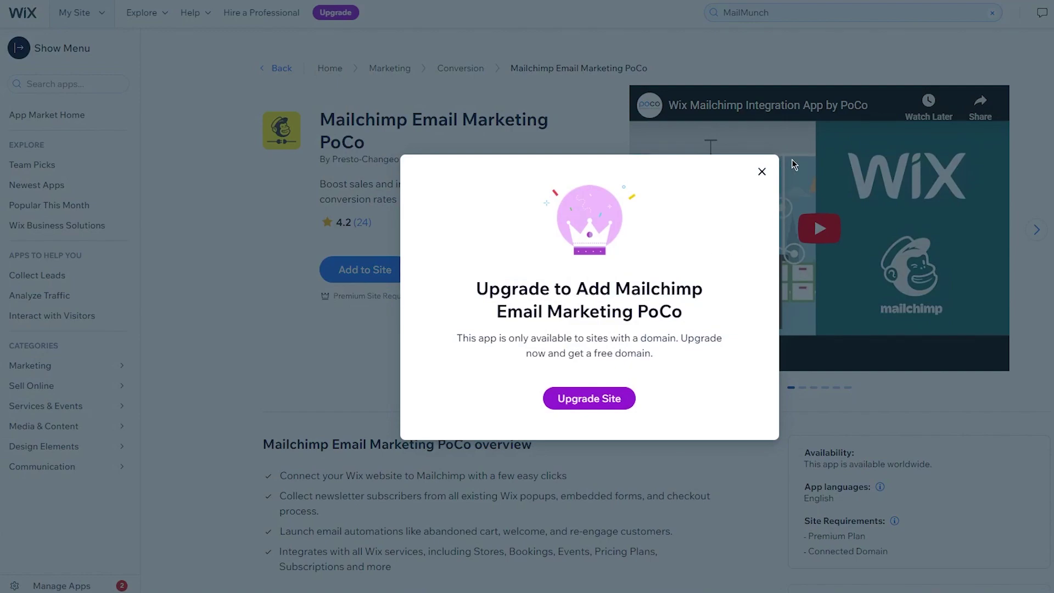
{"action": "left_click", "coordinate": [762, 172]}
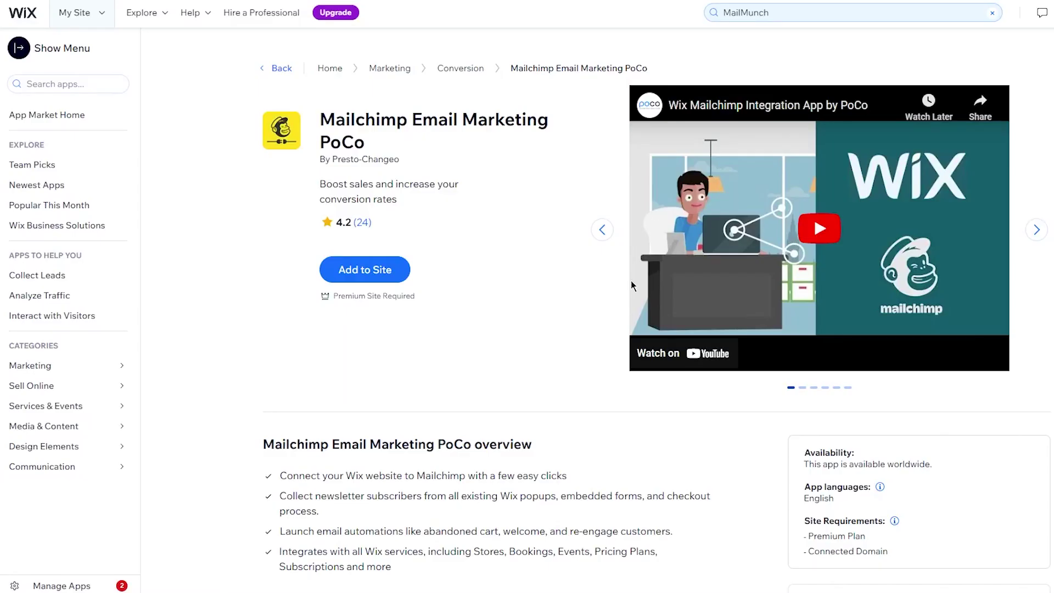
{"action": "left_click", "coordinate": [341, 267]}
{"action": "left_click_drag", "start_coordinate": [456, 337], "coordinate": [736, 380]}
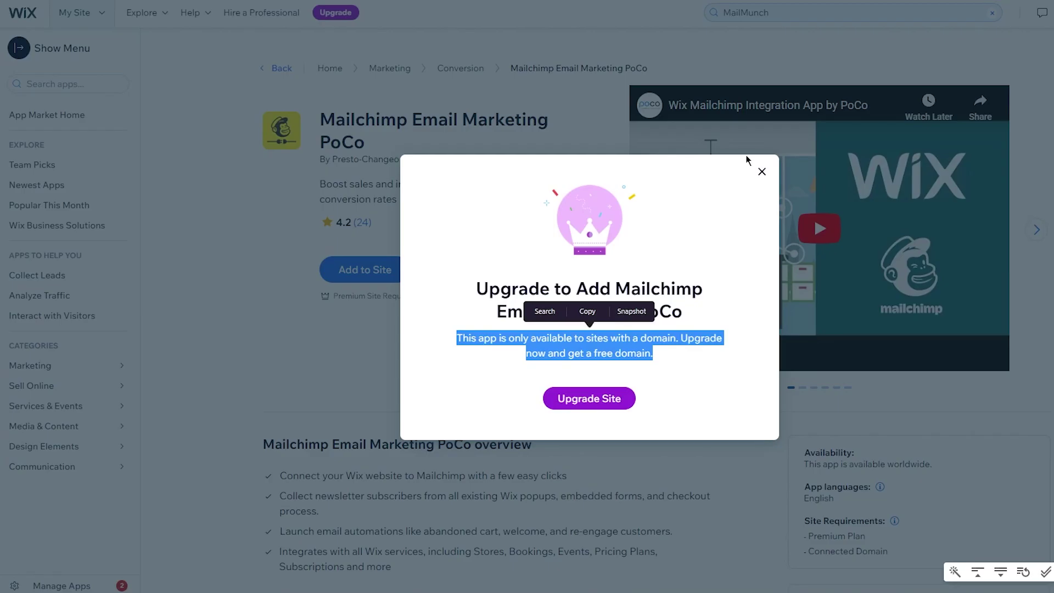
{"action": "left_click", "coordinate": [762, 172]}
{"action": "scroll", "coordinate": [589, 199], "scroll_direction": "down", "scroll_amount": 2}
{"action": "scroll", "coordinate": [588, 199], "scroll_direction": "down", "scroll_amount": 4}
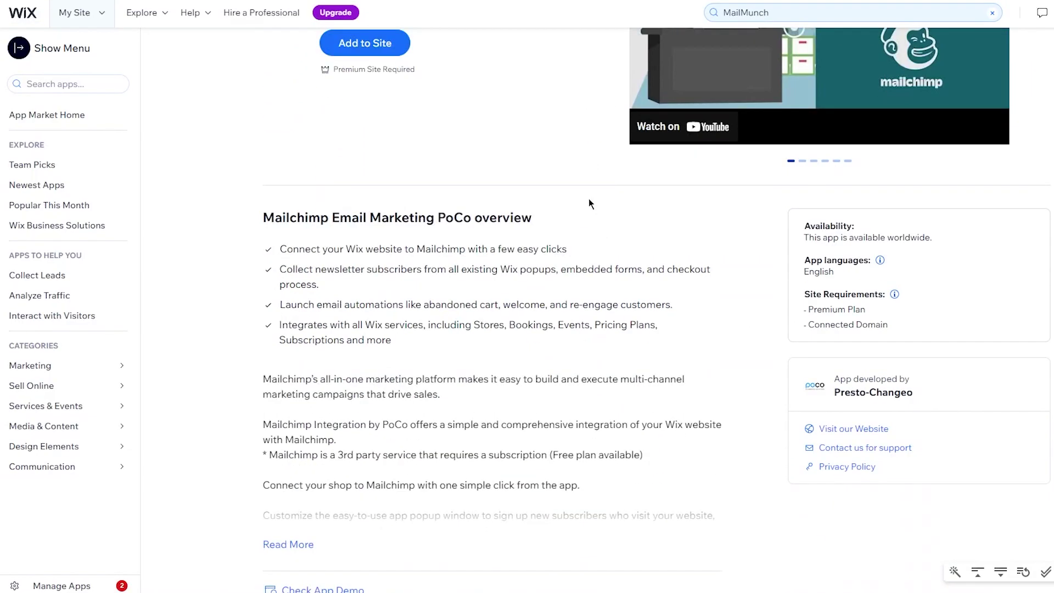
{"action": "scroll", "coordinate": [242, 247], "scroll_direction": "down", "scroll_amount": 5}
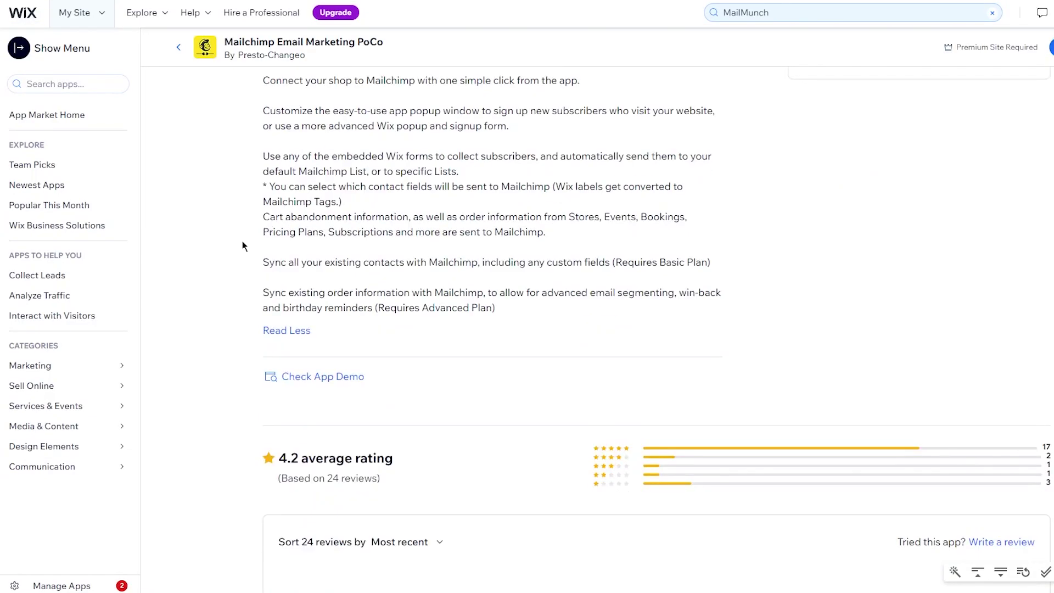
{"action": "scroll", "coordinate": [246, 240], "scroll_direction": "up", "scroll_amount": 7}
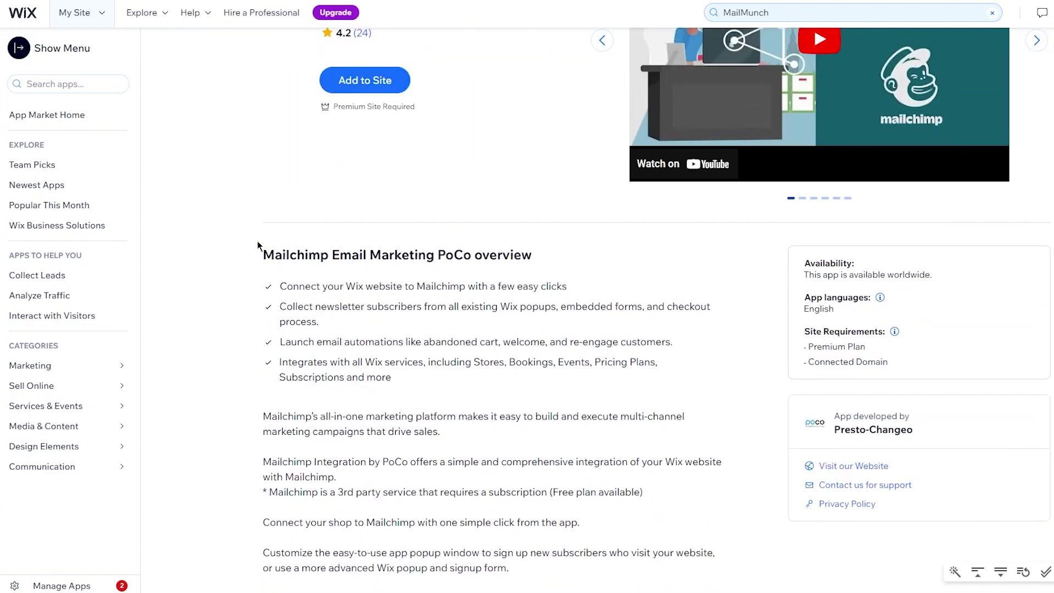
{"action": "left_click_drag", "start_coordinate": [354, 286], "coordinate": [696, 307]}
{"action": "left_click", "coordinate": [682, 262]}
{"action": "left_click_drag", "start_coordinate": [306, 285], "coordinate": [353, 305]}
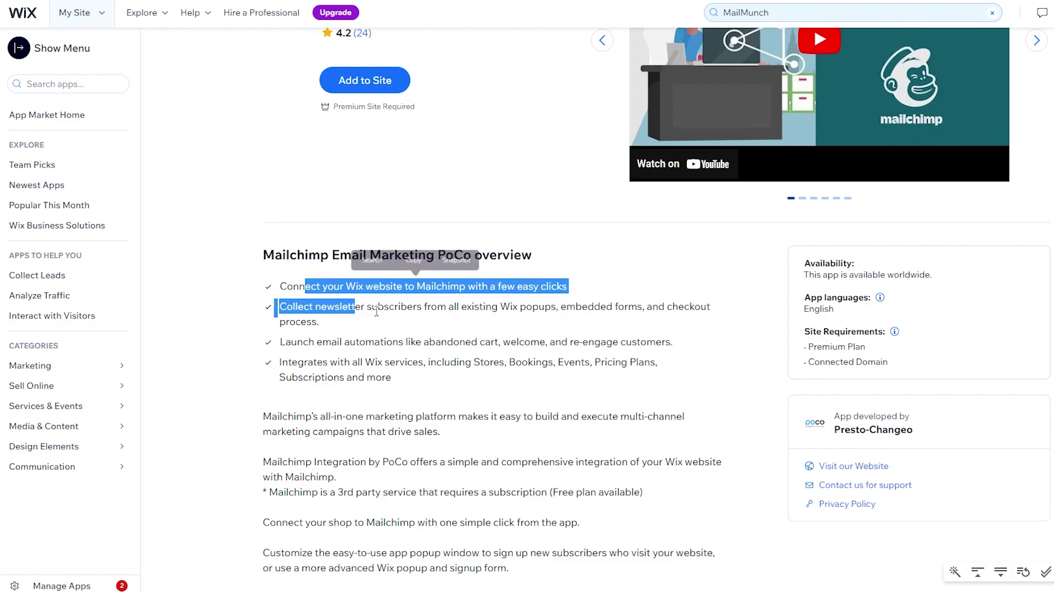
{"action": "left_click", "coordinate": [362, 315]}
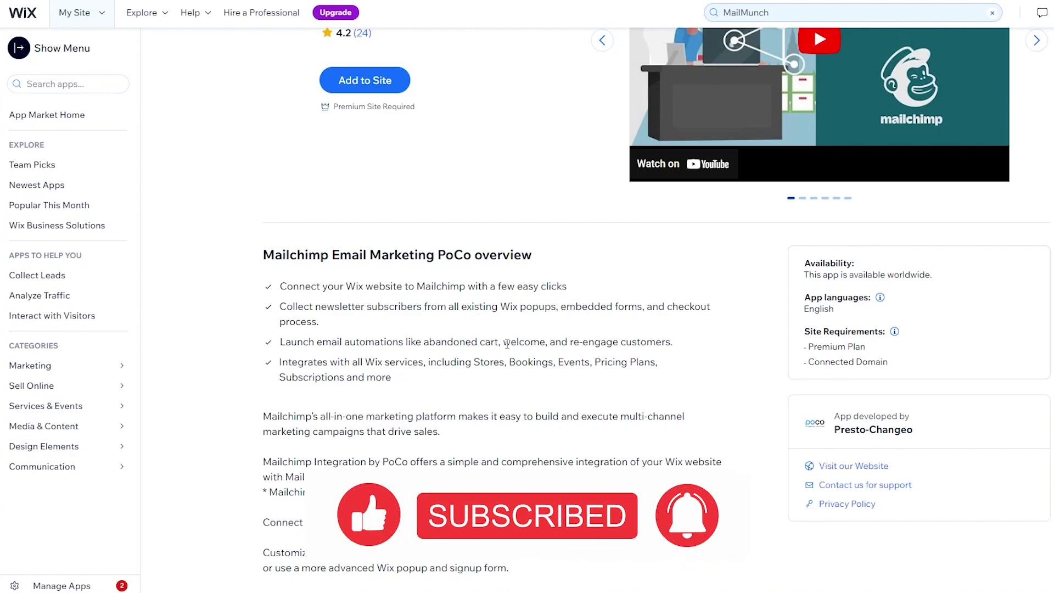
{"action": "scroll", "coordinate": [507, 343], "scroll_direction": "down", "scroll_amount": 3}
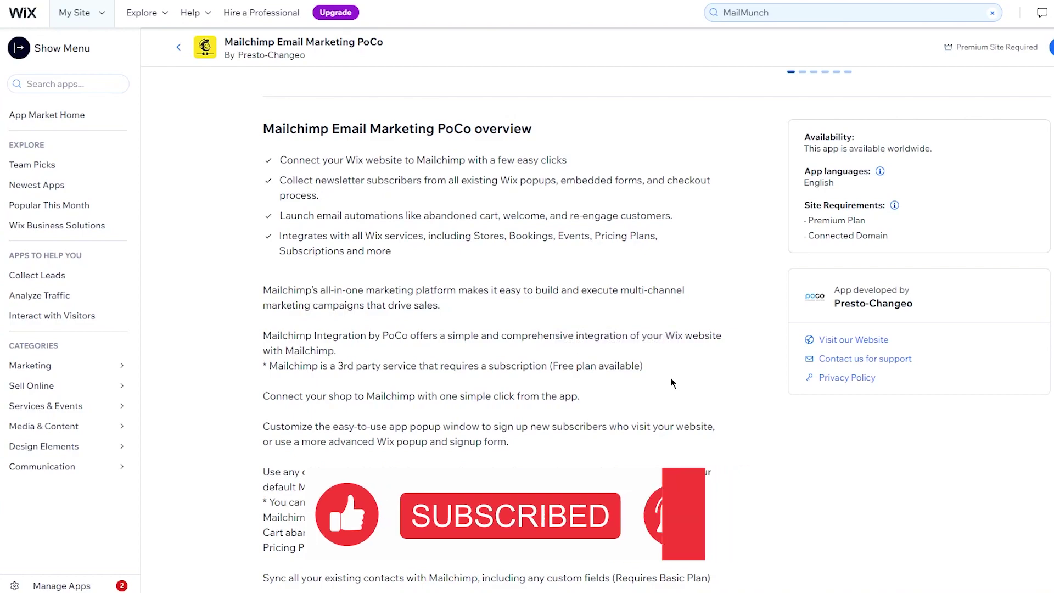
{"action": "scroll", "coordinate": [367, 207], "scroll_direction": "down", "scroll_amount": 3}
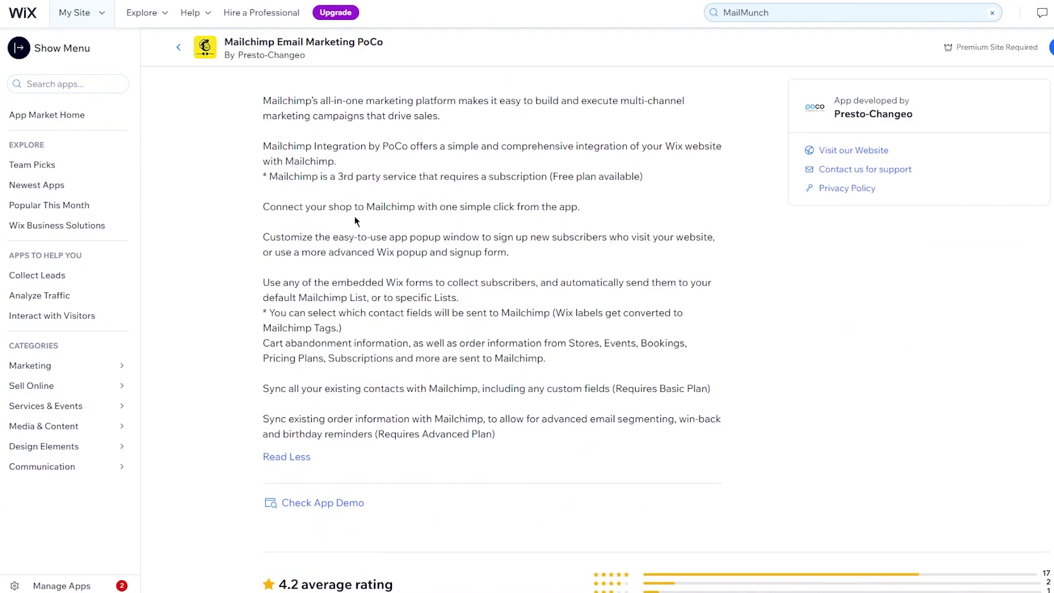
{"action": "left_click_drag", "start_coordinate": [581, 207], "coordinate": [501, 207]}
{"action": "left_click", "coordinate": [490, 222]}
{"action": "triple_click", "coordinate": [304, 236]}
{"action": "left_click", "coordinate": [531, 274]}
{"action": "left_click_drag", "start_coordinate": [302, 252], "coordinate": [470, 252]}
{"action": "left_click", "coordinate": [511, 294]}
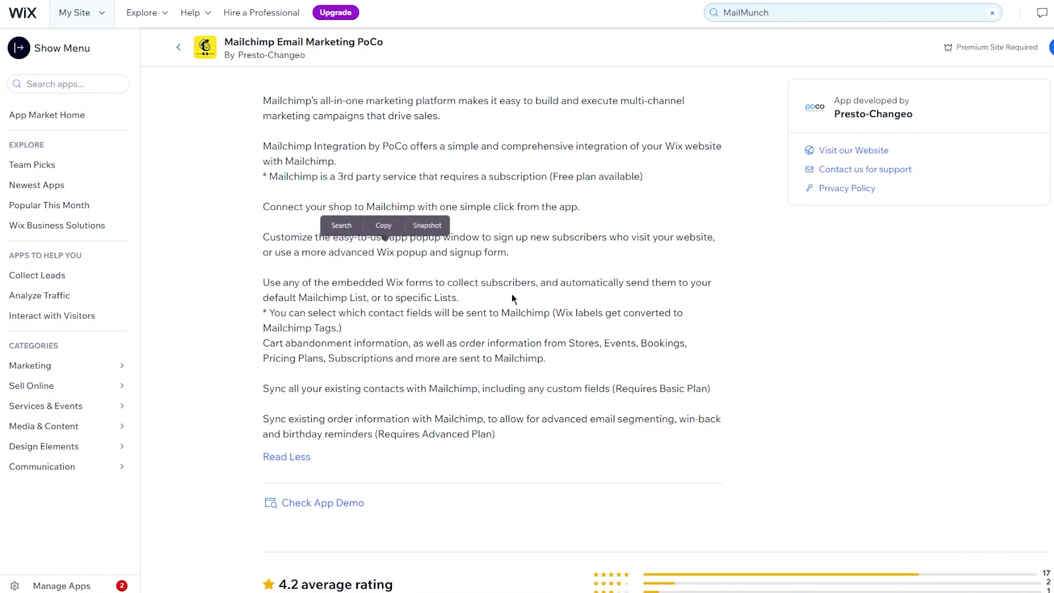
{"action": "scroll", "coordinate": [512, 295], "scroll_direction": "up", "scroll_amount": 2}
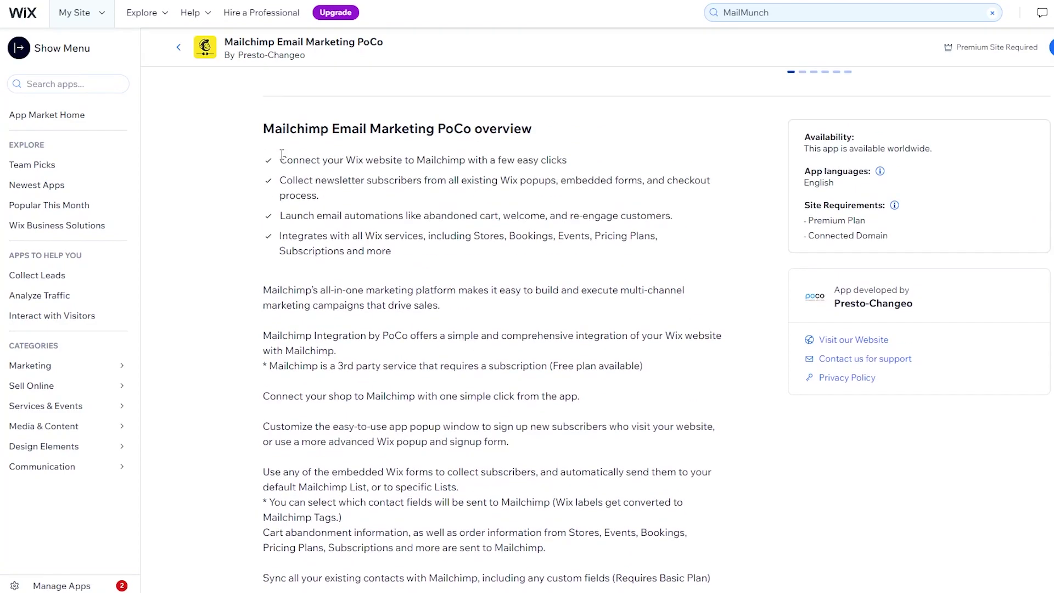
{"action": "scroll", "coordinate": [634, 269], "scroll_direction": "down", "scroll_amount": 4}
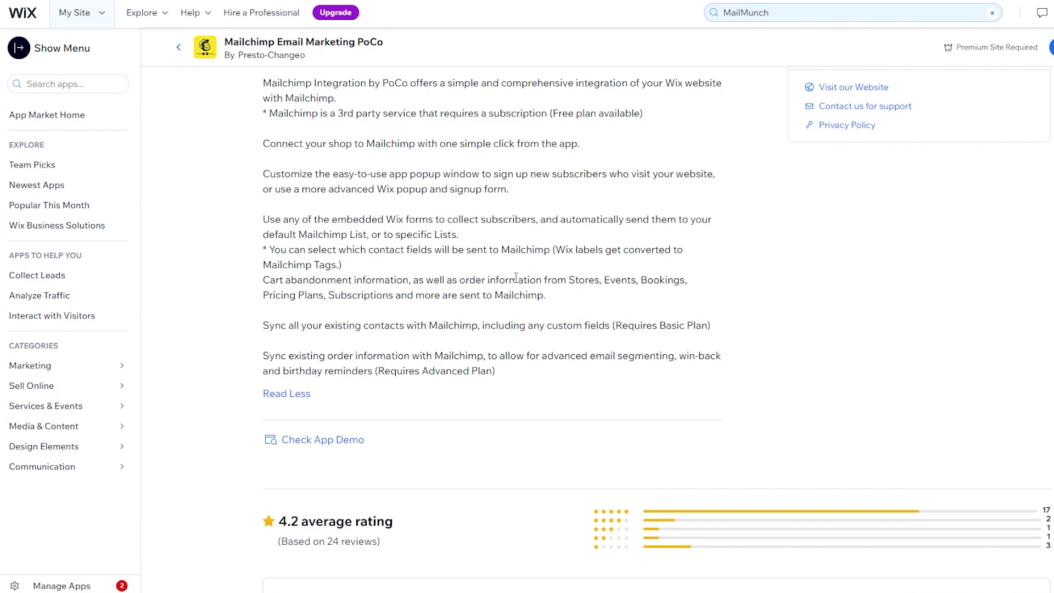
{"action": "scroll", "coordinate": [516, 277], "scroll_direction": "down", "scroll_amount": 8}
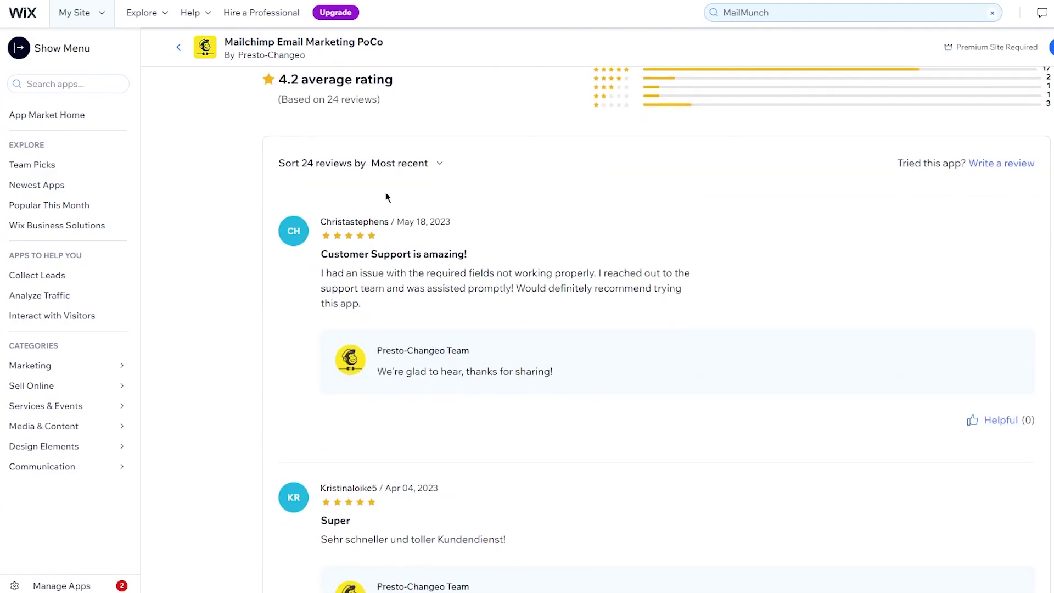
{"action": "scroll", "coordinate": [280, 218], "scroll_direction": "down", "scroll_amount": 3}
{"action": "scroll", "coordinate": [271, 218], "scroll_direction": "down", "scroll_amount": 5}
{"action": "scroll", "coordinate": [280, 214], "scroll_direction": "up", "scroll_amount": 15}
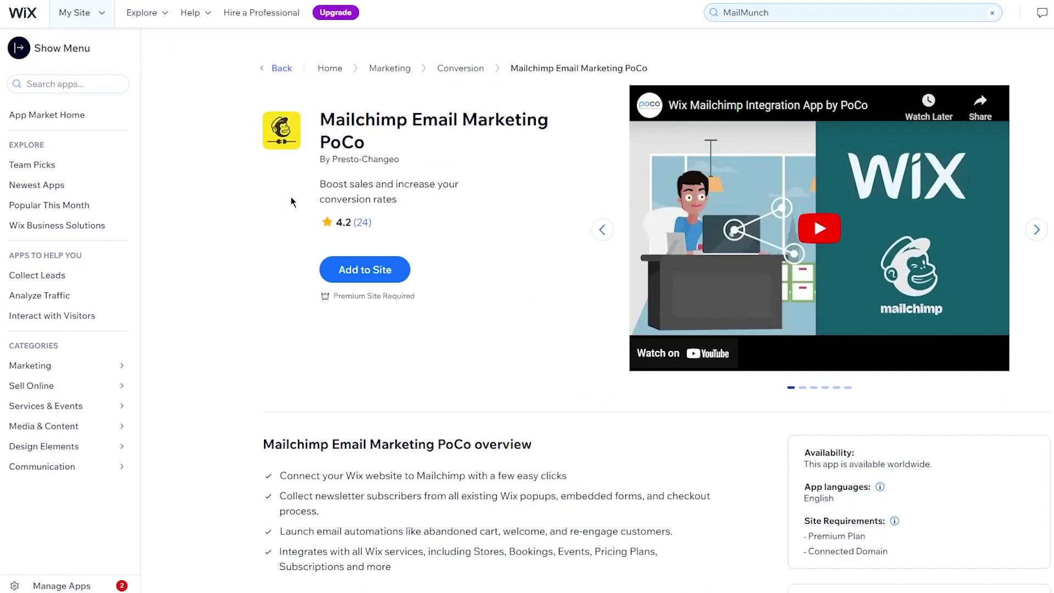
Step: Try adding Mailchimp Forms by MailMunch to the site and close the resulting Upgrade prompt
{"action": "left_click", "coordinate": [843, 16]}
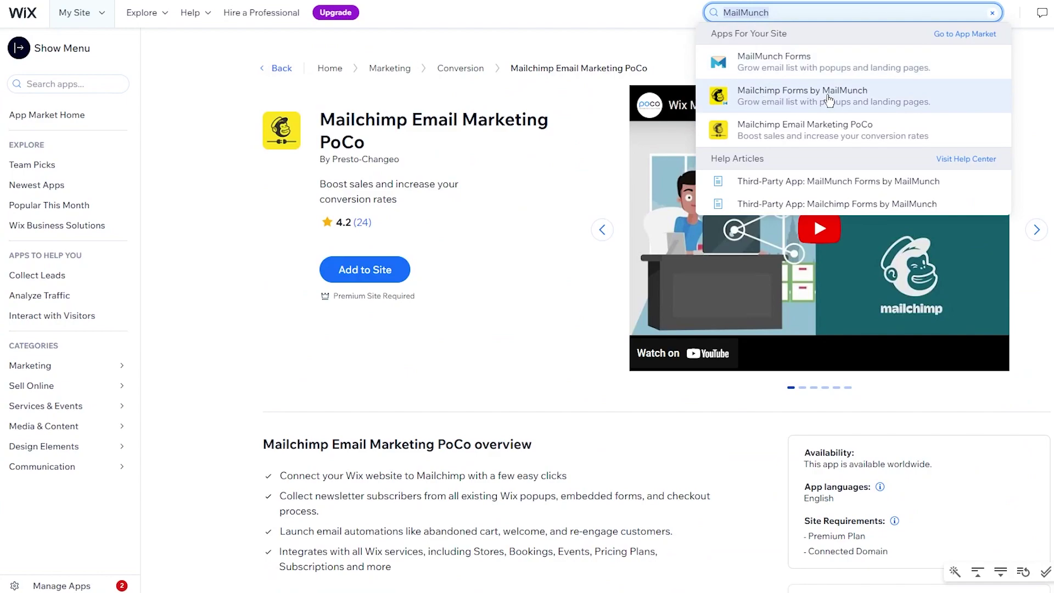
{"action": "left_click", "coordinate": [829, 99]}
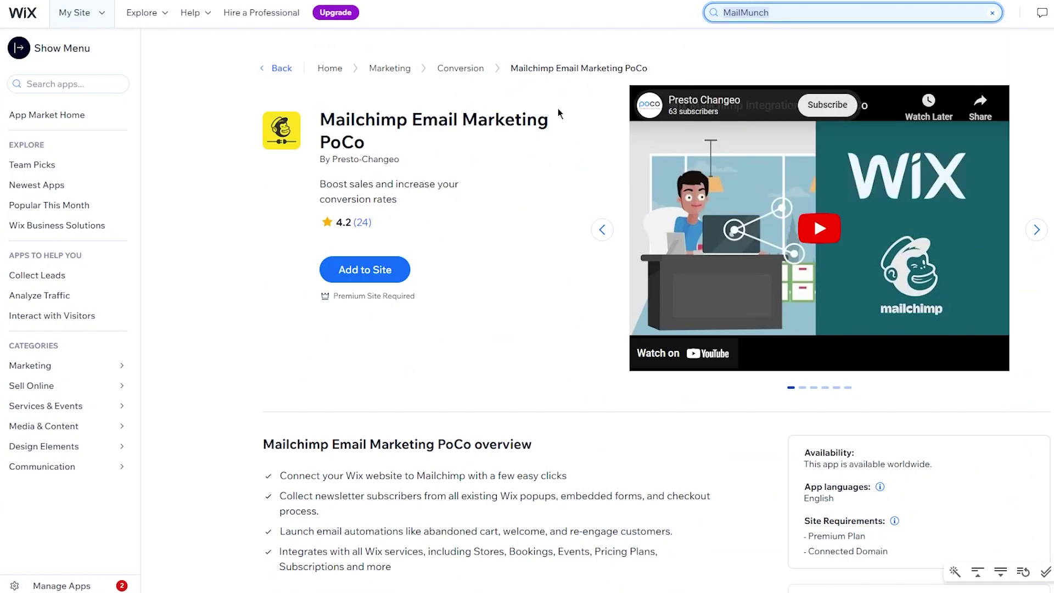
{"action": "scroll", "coordinate": [553, 137], "scroll_direction": "down", "scroll_amount": 4}
{"action": "scroll", "coordinate": [551, 142], "scroll_direction": "up", "scroll_amount": 4}
{"action": "left_click", "coordinate": [373, 247]}
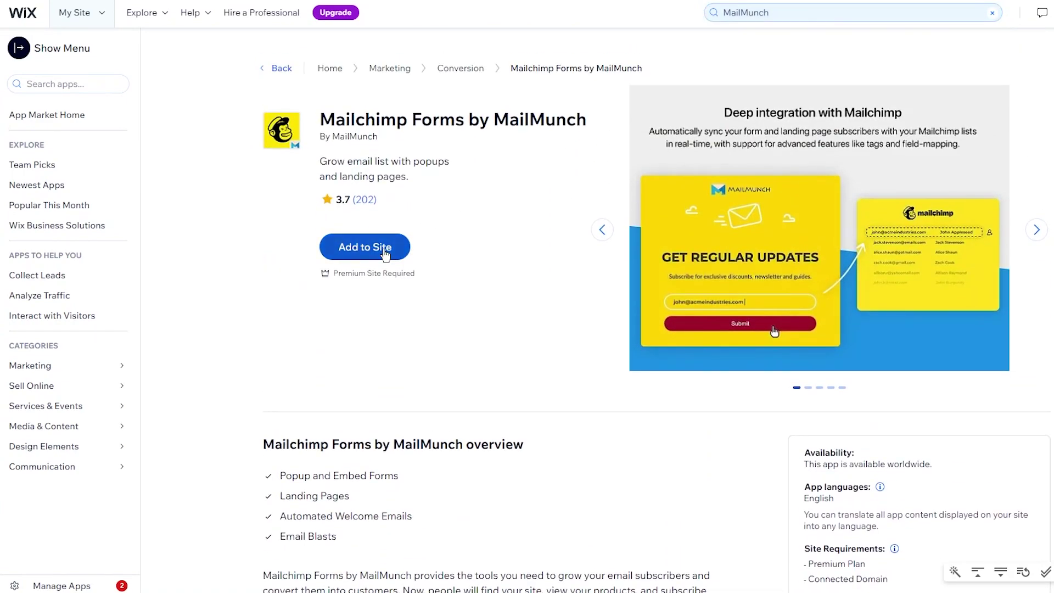
{"action": "left_click", "coordinate": [762, 171]}
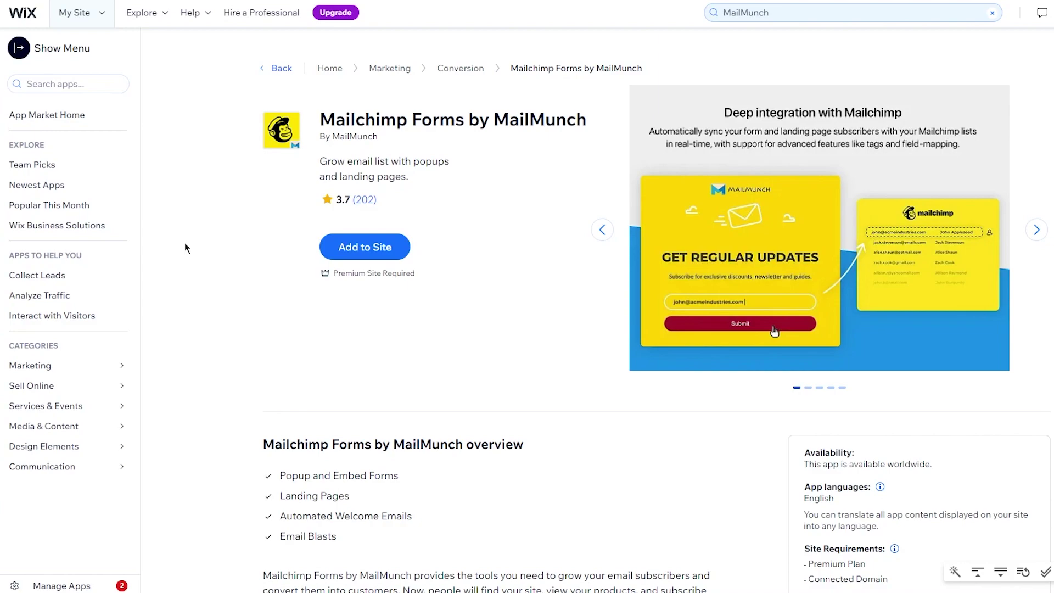
Step: Review the app overview's Premium Plan and Connected Domain requirements
{"action": "scroll", "coordinate": [166, 286], "scroll_direction": "down", "scroll_amount": 3}
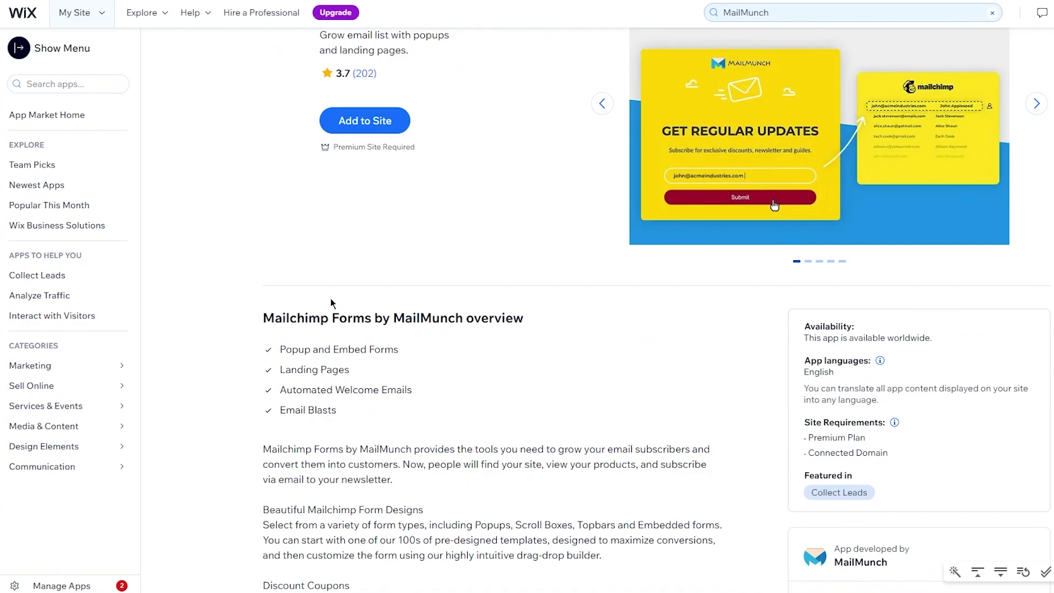
{"action": "left_click_drag", "start_coordinate": [290, 309], "coordinate": [505, 384]}
{"action": "left_click", "coordinate": [601, 352]}
{"action": "scroll", "coordinate": [600, 351], "scroll_direction": "down", "scroll_amount": 3}
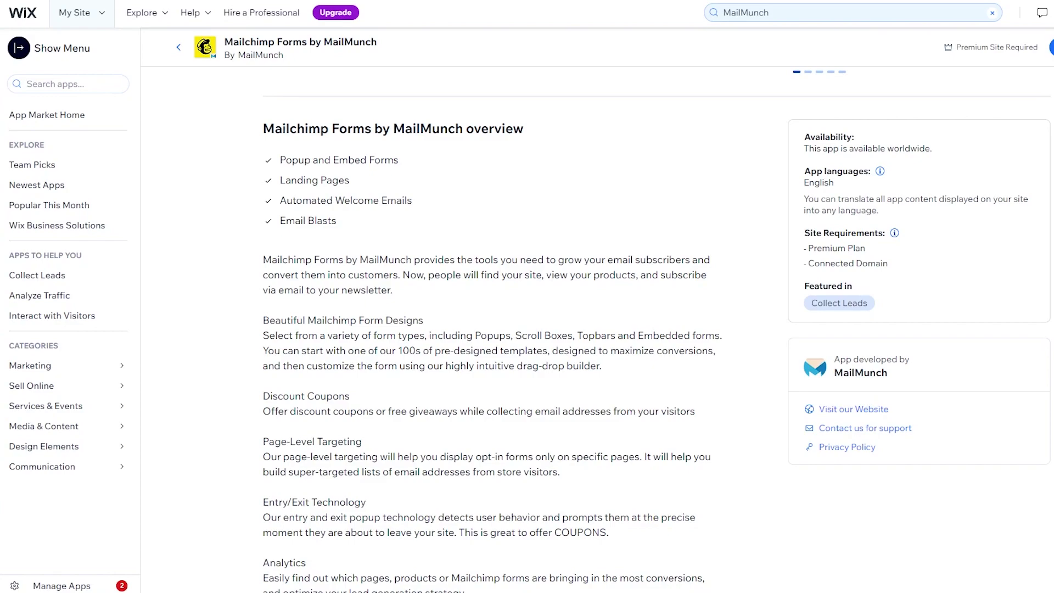
{"action": "key", "text": "alt+Tab"}
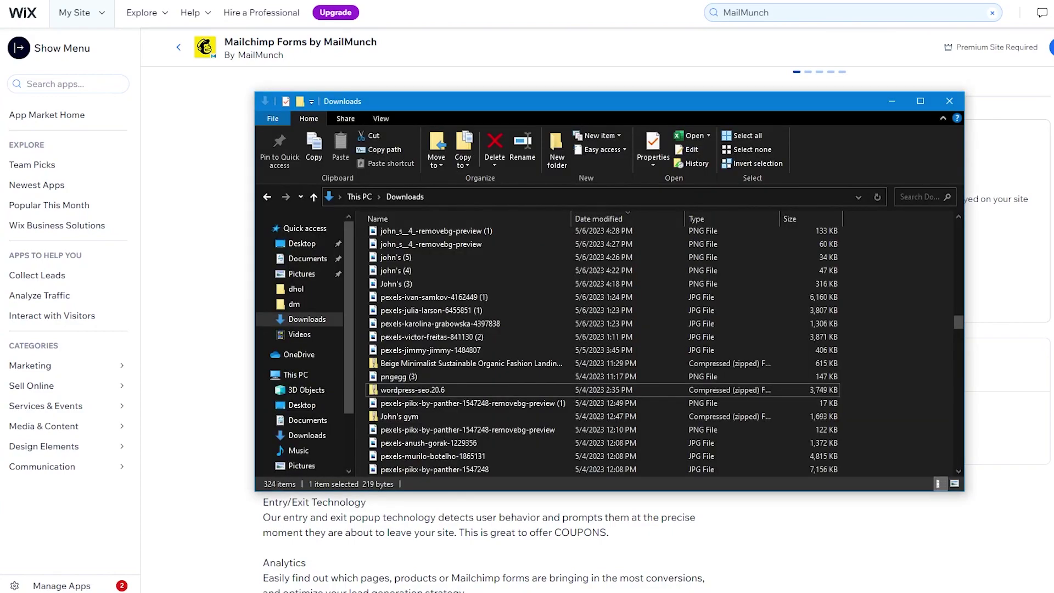
{"action": "left_click", "coordinate": [305, 336]}
{"action": "left_click", "coordinate": [603, 379]}
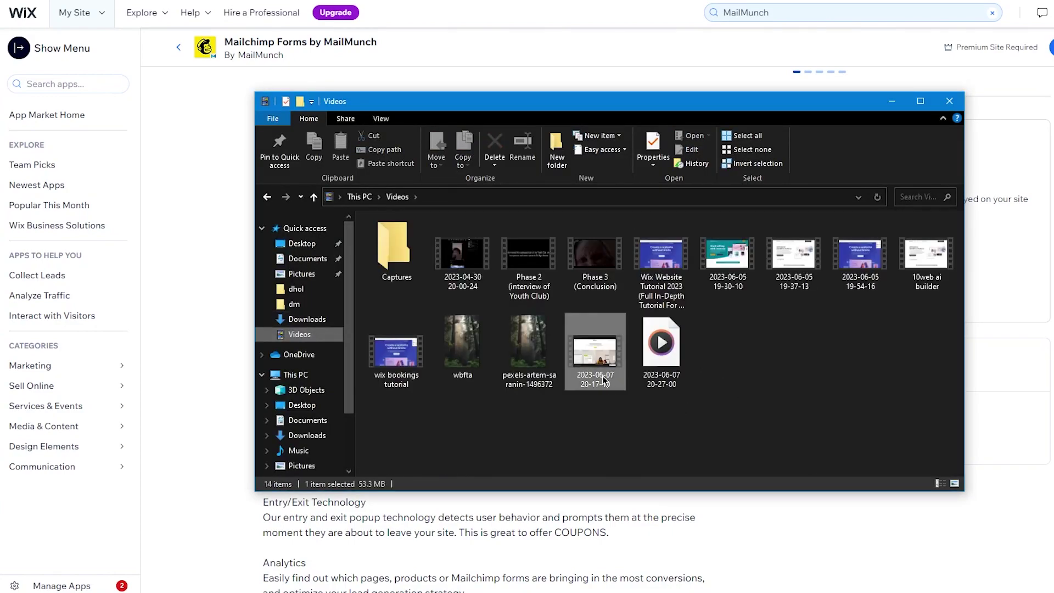
{"action": "left_click", "coordinate": [766, 39]}
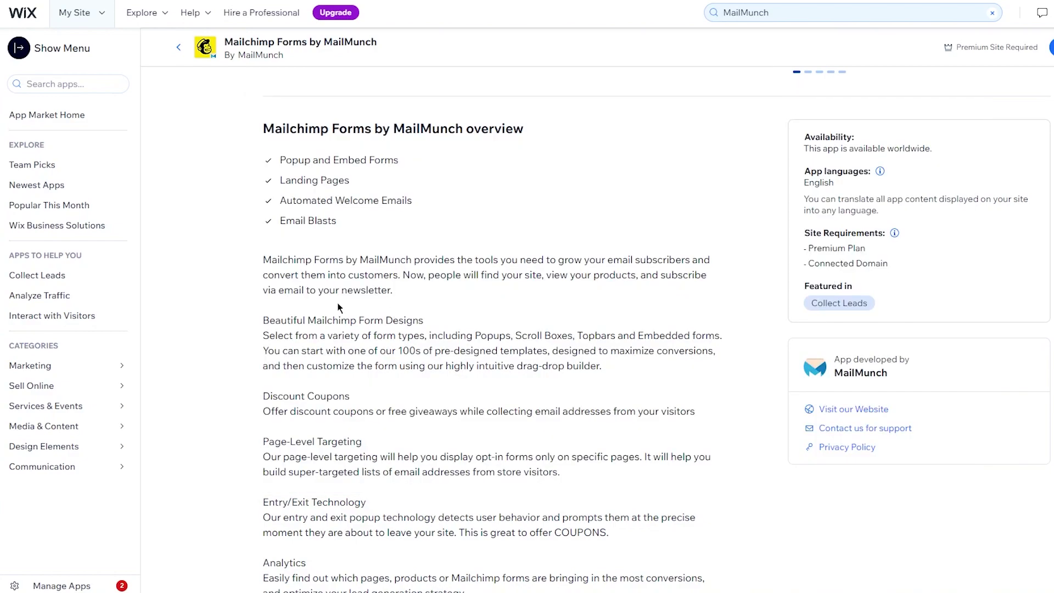
{"action": "triple_click", "coordinate": [255, 258]}
{"action": "left_click", "coordinate": [559, 282]}
{"action": "left_click_drag", "start_coordinate": [263, 320], "coordinate": [551, 386]}
{"action": "left_click", "coordinate": [551, 386]}
{"action": "scroll", "coordinate": [565, 236], "scroll_direction": "down", "scroll_amount": 2}
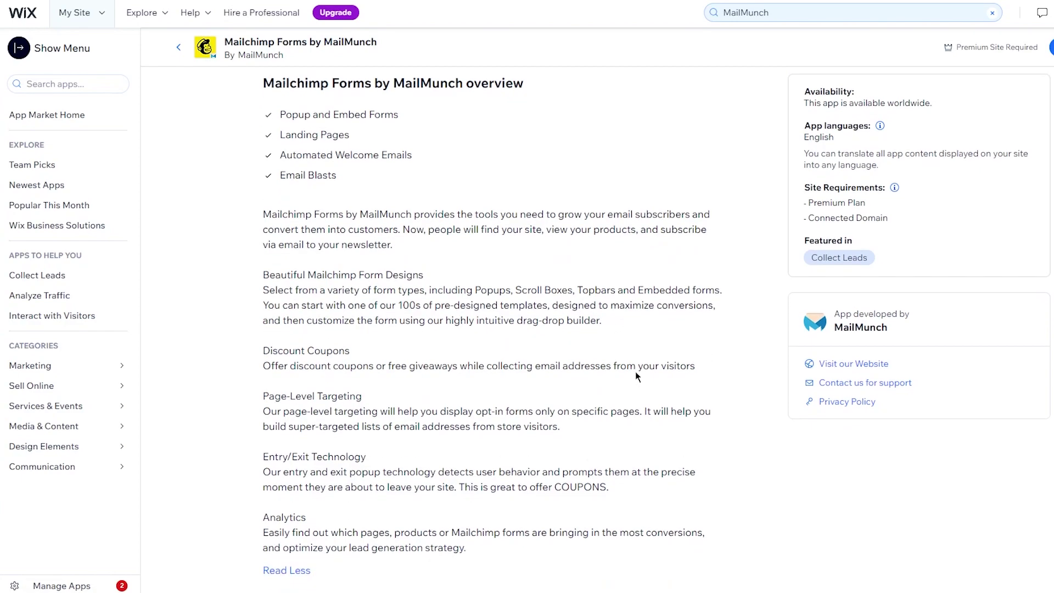
{"action": "left_click_drag", "start_coordinate": [565, 236], "coordinate": [522, 211]}
{"action": "left_click", "coordinate": [643, 267]}
{"action": "scroll", "coordinate": [642, 268], "scroll_direction": "down", "scroll_amount": 2}
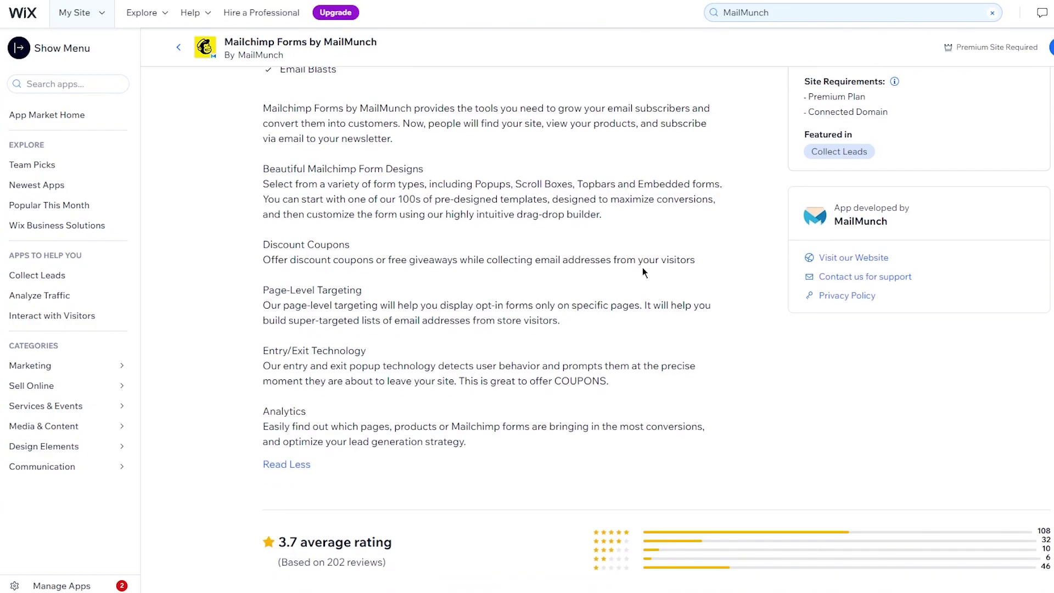
{"action": "left_click_drag", "start_coordinate": [273, 144], "coordinate": [423, 238]}
{"action": "left_click", "coordinate": [423, 238]}
{"action": "left_click_drag", "start_coordinate": [337, 204], "coordinate": [368, 277]}
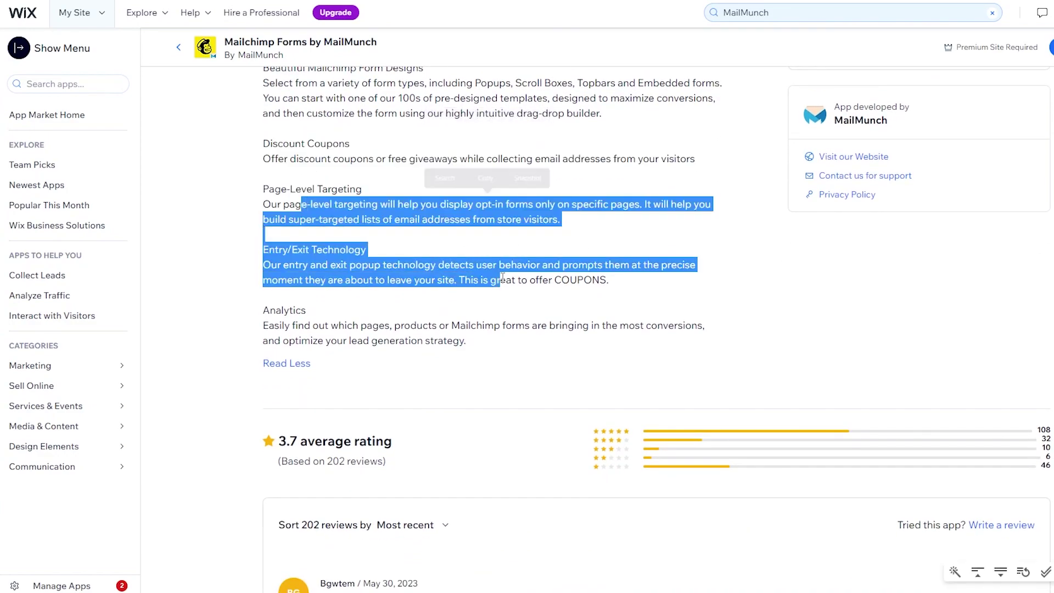
{"action": "left_click", "coordinate": [368, 269]}
{"action": "left_click_drag", "start_coordinate": [263, 249], "coordinate": [608, 281]}
{"action": "left_click", "coordinate": [461, 284]}
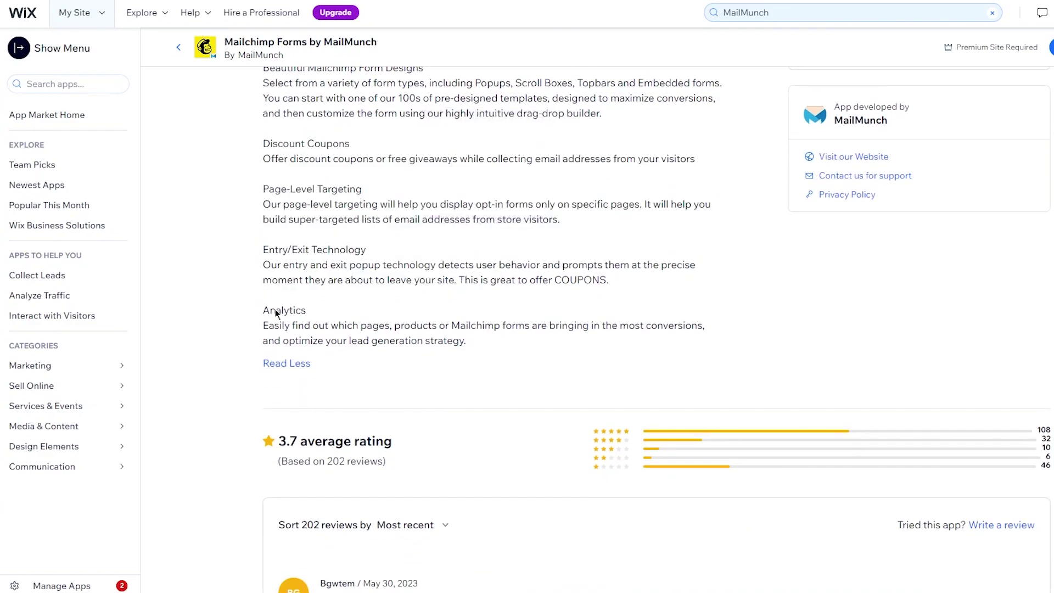
{"action": "triple_click", "coordinate": [276, 313]}
{"action": "scroll", "coordinate": [278, 271], "scroll_direction": "down", "scroll_amount": 10}
{"action": "scroll", "coordinate": [239, 248], "scroll_direction": "up", "scroll_amount": 4}
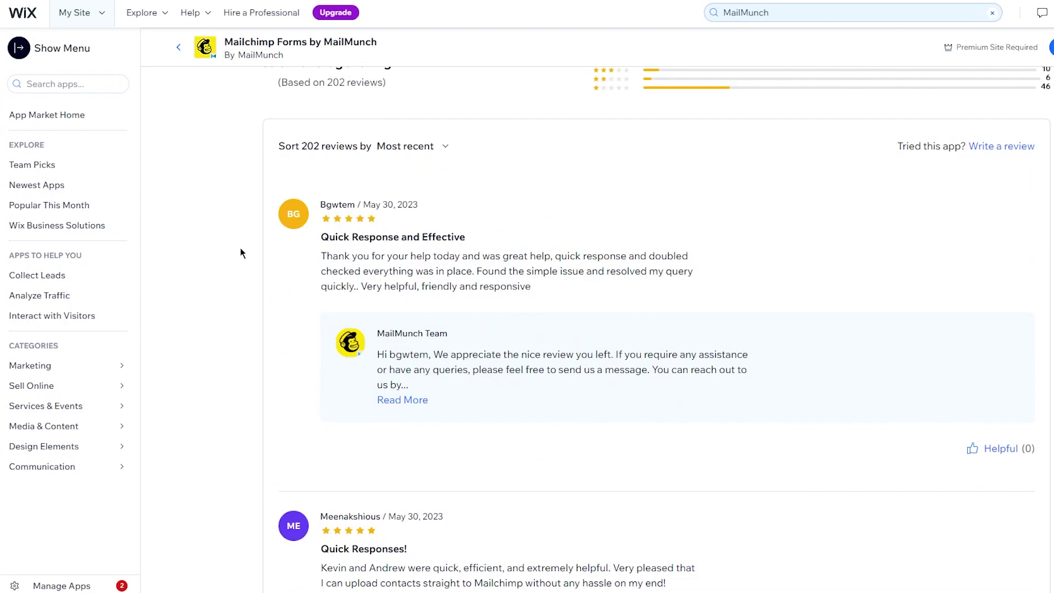
{"action": "scroll", "coordinate": [239, 248], "scroll_direction": "up", "scroll_amount": 15}
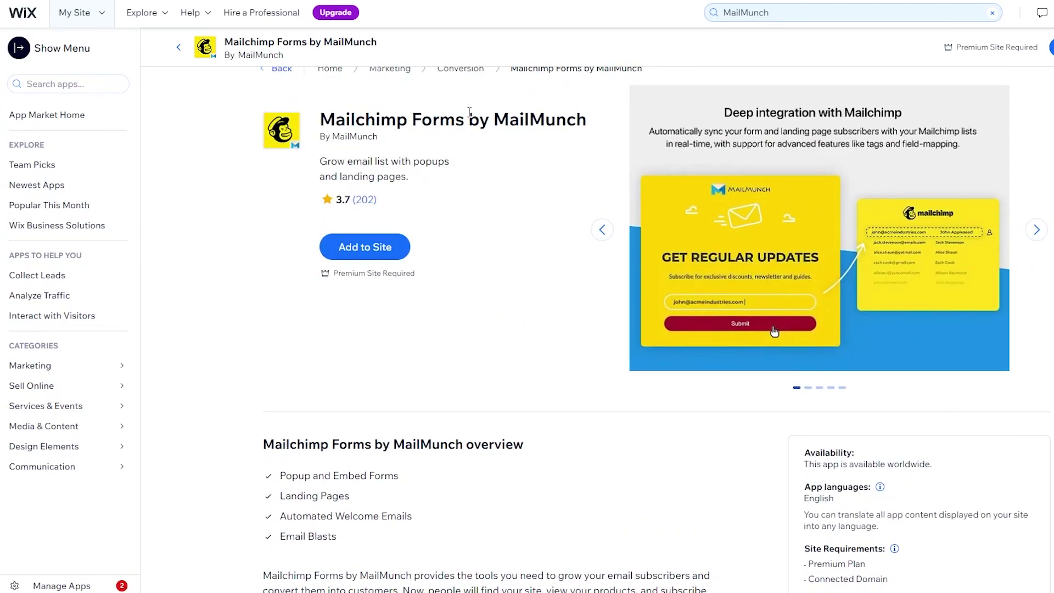